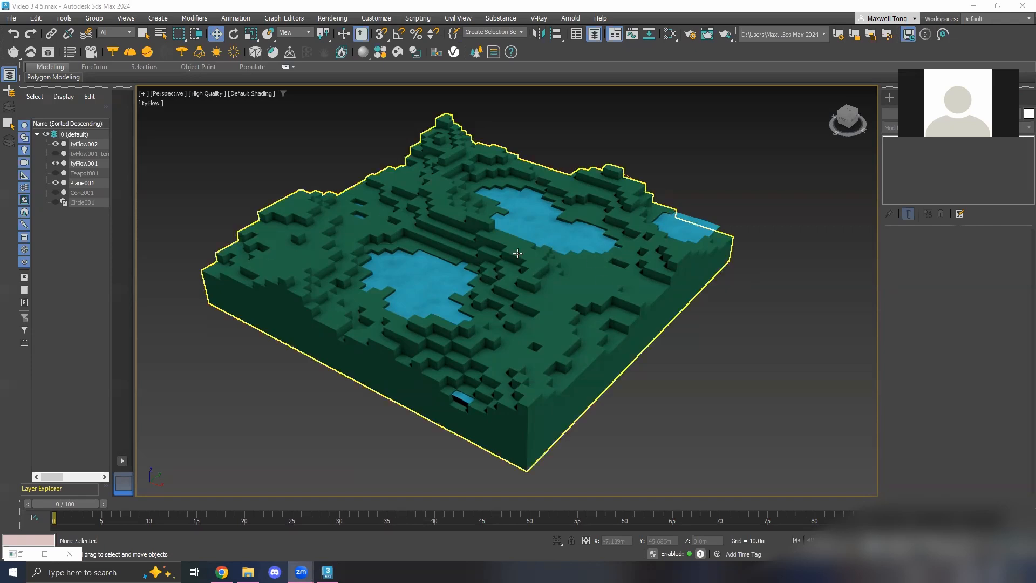
# Examine the blocky terrain and its water areas from several angles and distances
pyautogui.scroll(3, 538, 268)
pyautogui.scroll(-5, 582, 277)
pyautogui.keyDown('alt'); pyautogui.moveTo(583, 276); pyautogui.dragTo(792, 252, button='middle'); pyautogui.keyUp('alt')
pyautogui.scroll(5, 551, 323)
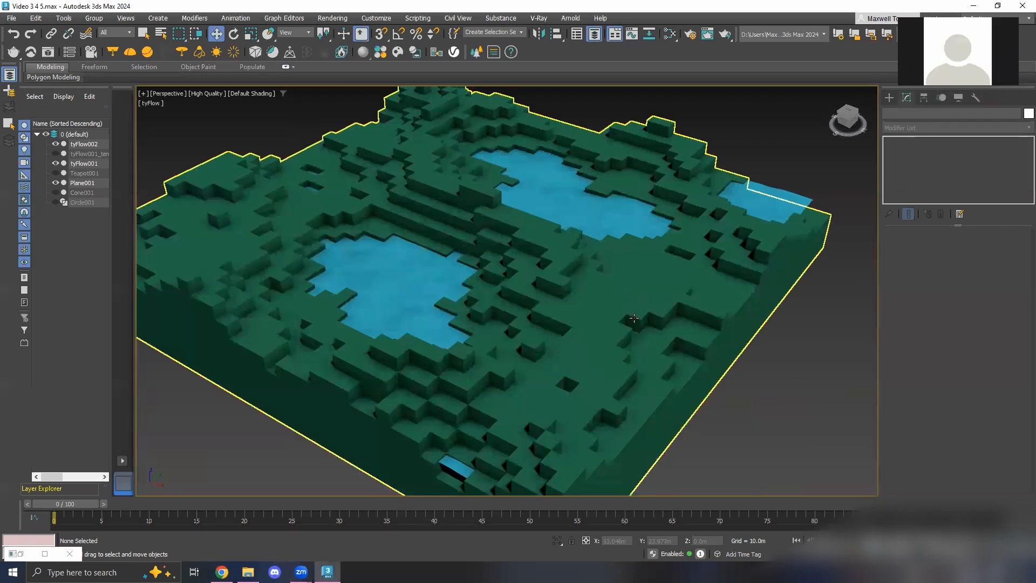
pyautogui.keyDown('alt'); pyautogui.moveTo(719, 292); pyautogui.dragTo(588, 308, button='middle'); pyautogui.keyUp('alt')
pyautogui.moveTo(737, 397); pyautogui.dragTo(659, 398, button='middle')
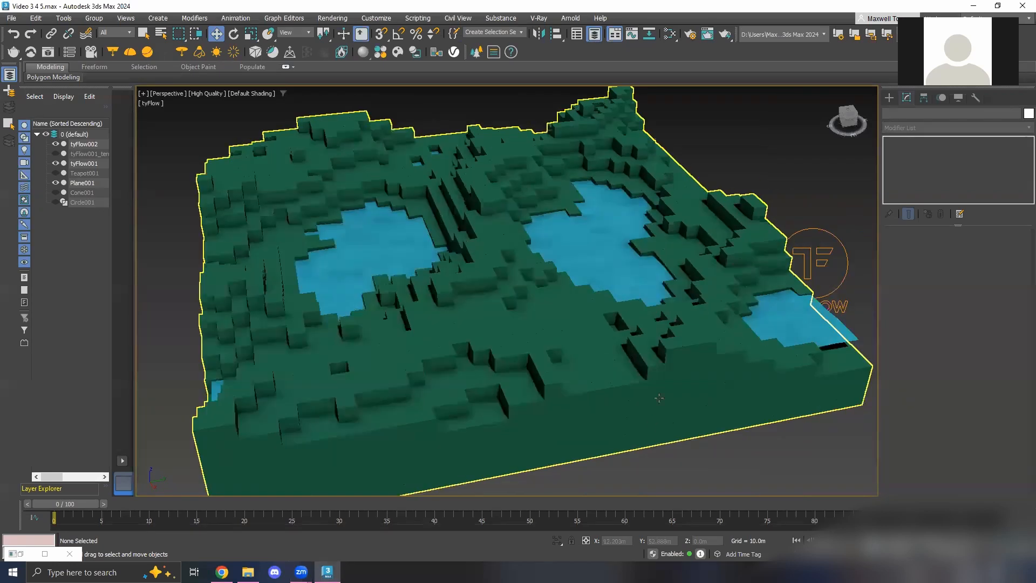
pyautogui.click(600, 356)
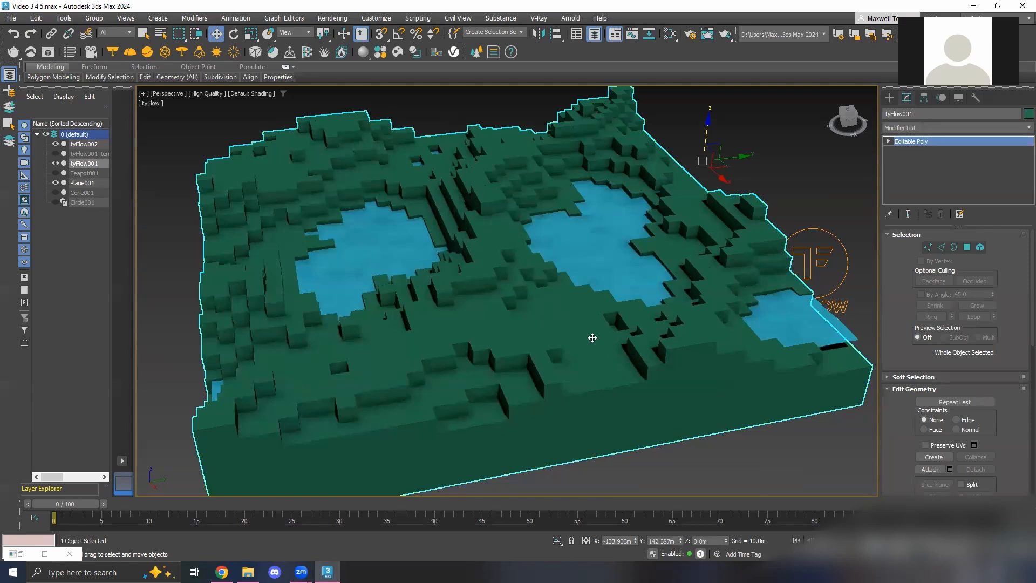
pyautogui.moveTo(560, 337); pyautogui.dragTo(616, 308, button='middle')
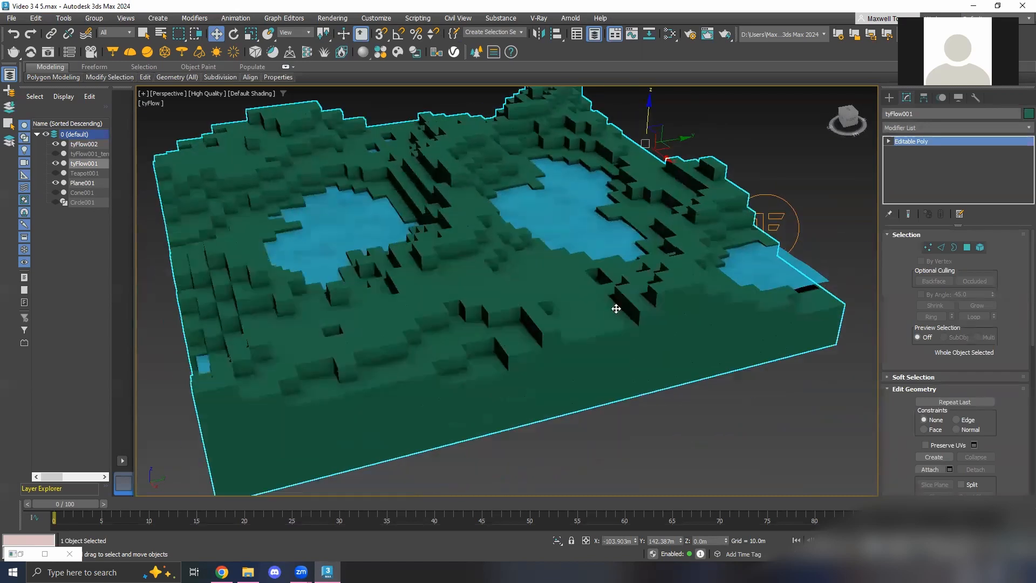
pyautogui.rightClick(562, 355)
pyautogui.moveTo(585, 492)
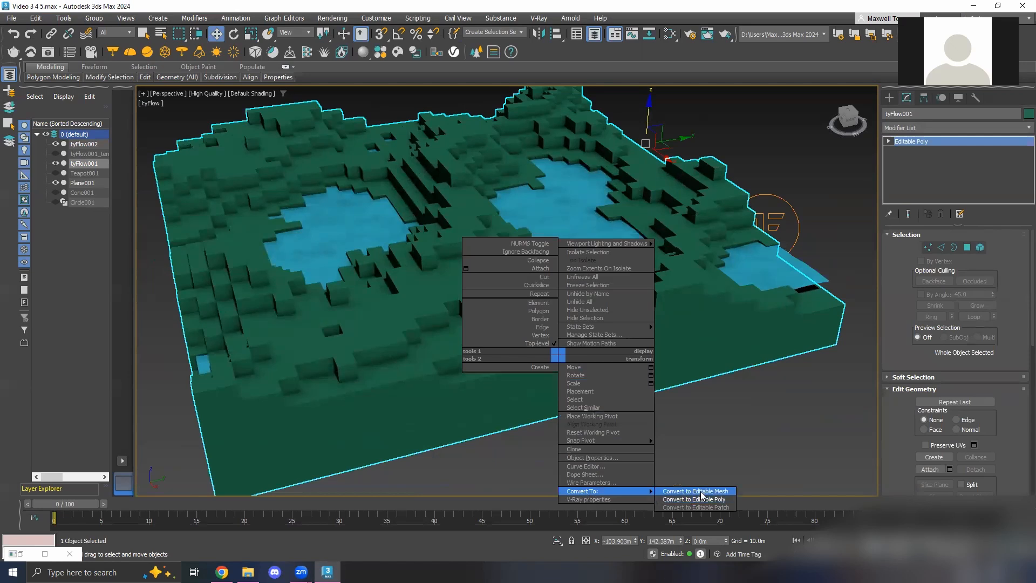
pyautogui.click(764, 421)
pyautogui.scroll(-1, 643, 342)
pyautogui.scroll(-1, 583, 358)
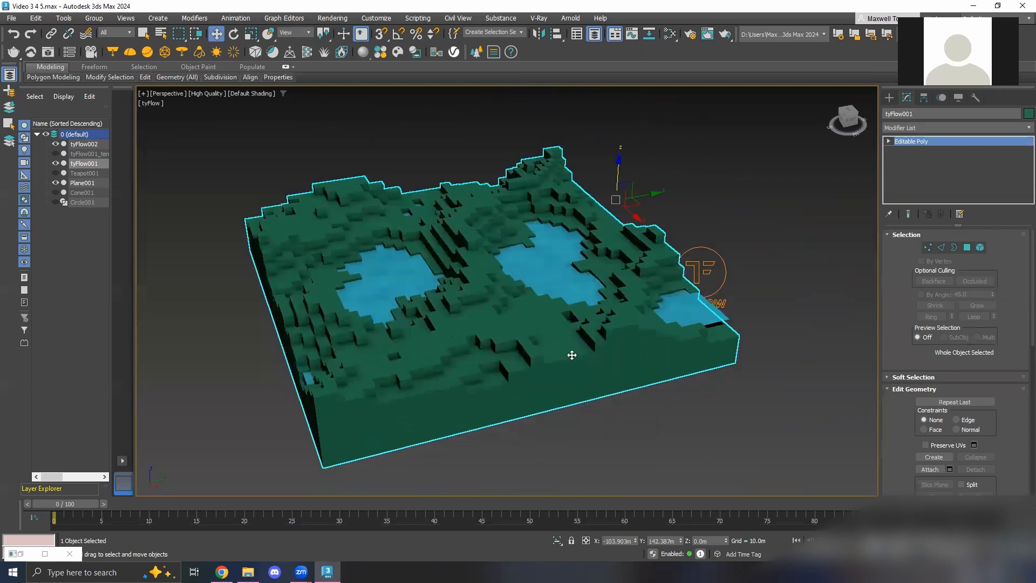
pyautogui.scroll(-1, 573, 338)
pyautogui.scroll(1, 528, 337)
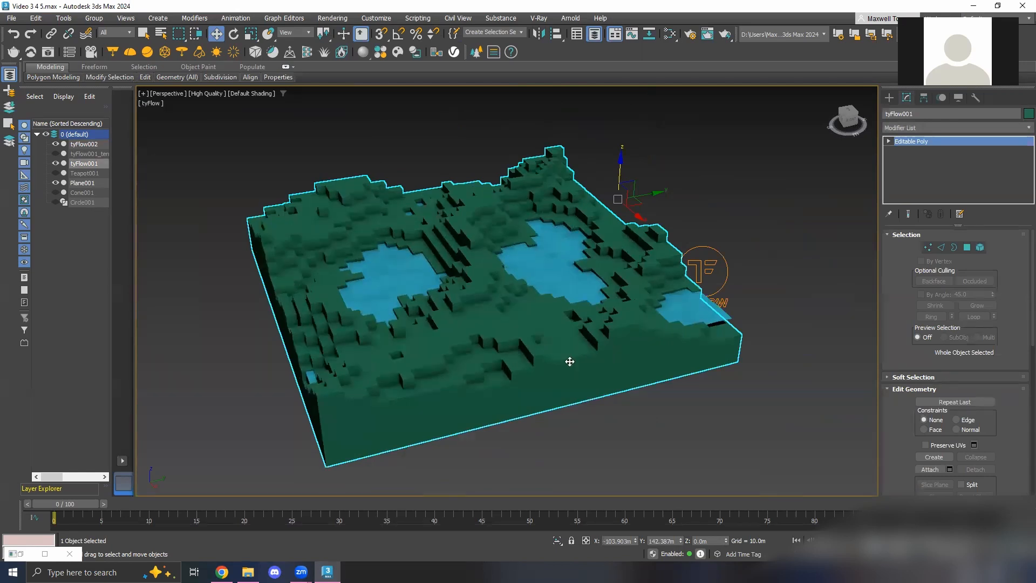
pyautogui.scroll(1, 570, 362)
pyautogui.scroll(-1, 513, 291)
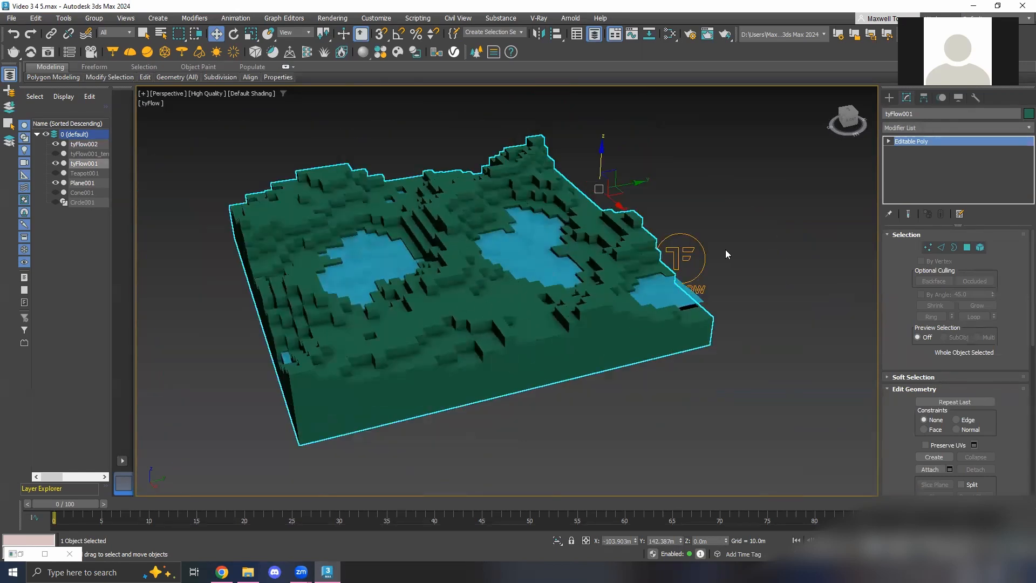
pyautogui.moveTo(726, 254); pyautogui.dragTo(717, 273, button='middle')
pyautogui.click(724, 275)
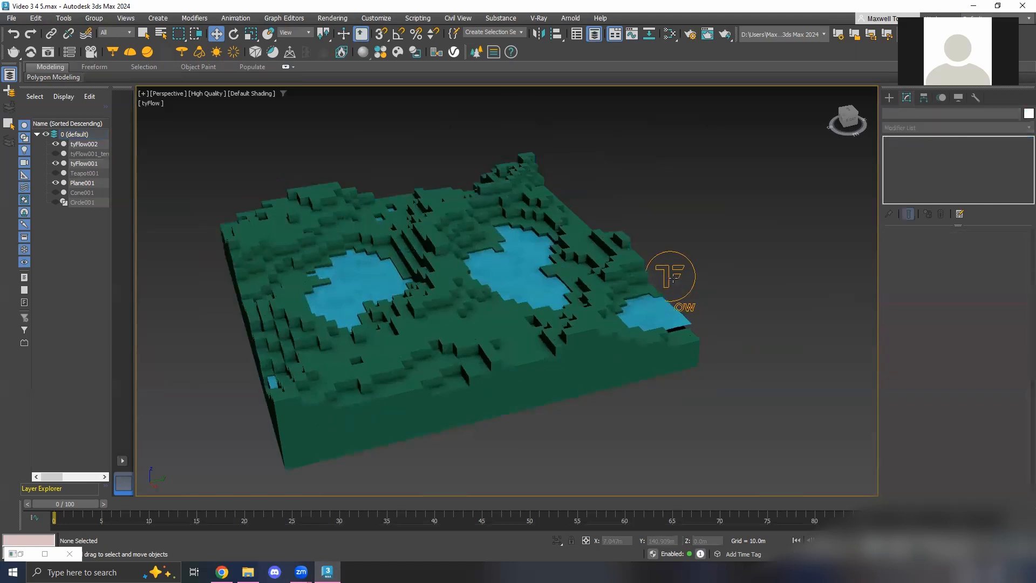
# Open the editor of the tyFlow beside the terrain and resize its window so the terrain stays partly visible
pyautogui.click(672, 279)
pyautogui.click(913, 258)
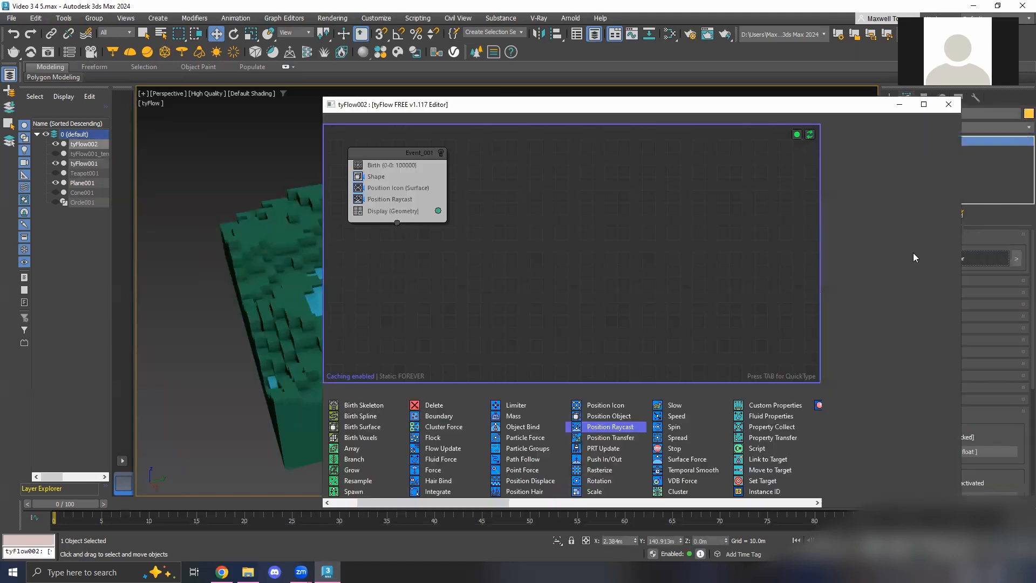
pyautogui.moveTo(558, 106); pyautogui.dragTo(551, 107)
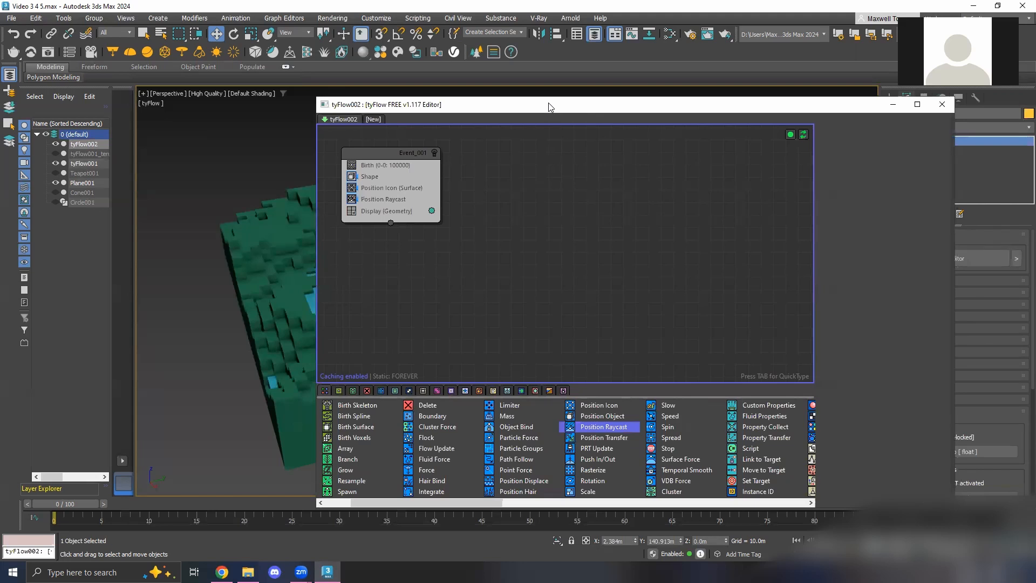
pyautogui.moveTo(550, 106); pyautogui.dragTo(622, 111)
pyautogui.moveTo(388, 245); pyautogui.dragTo(549, 245)
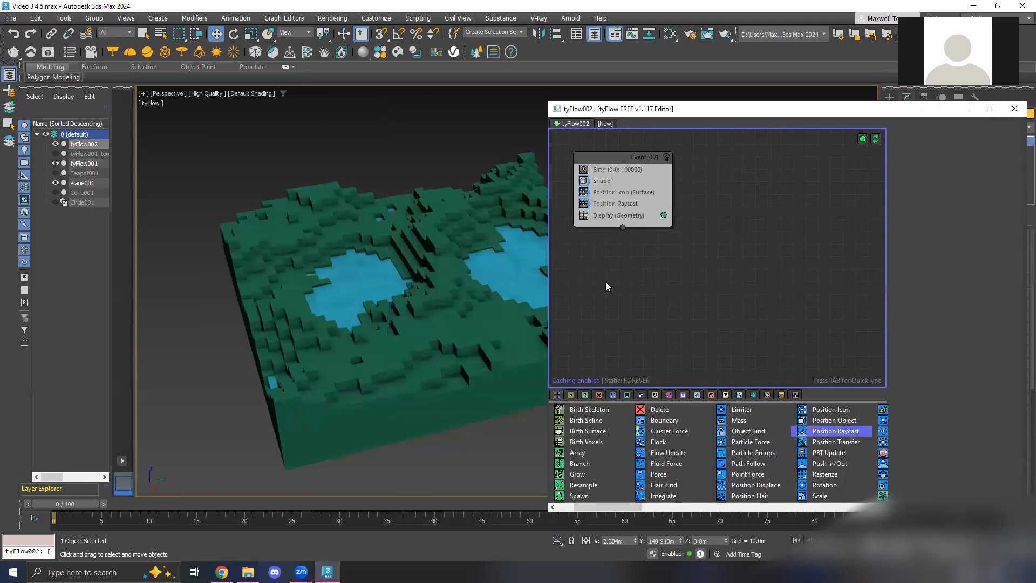
# Create a separate event with a Birth operator beside the existing event
pyautogui.moveTo(613, 507); pyautogui.dragTo(597, 509)
pyautogui.moveTo(576, 410); pyautogui.dragTo(744, 218)
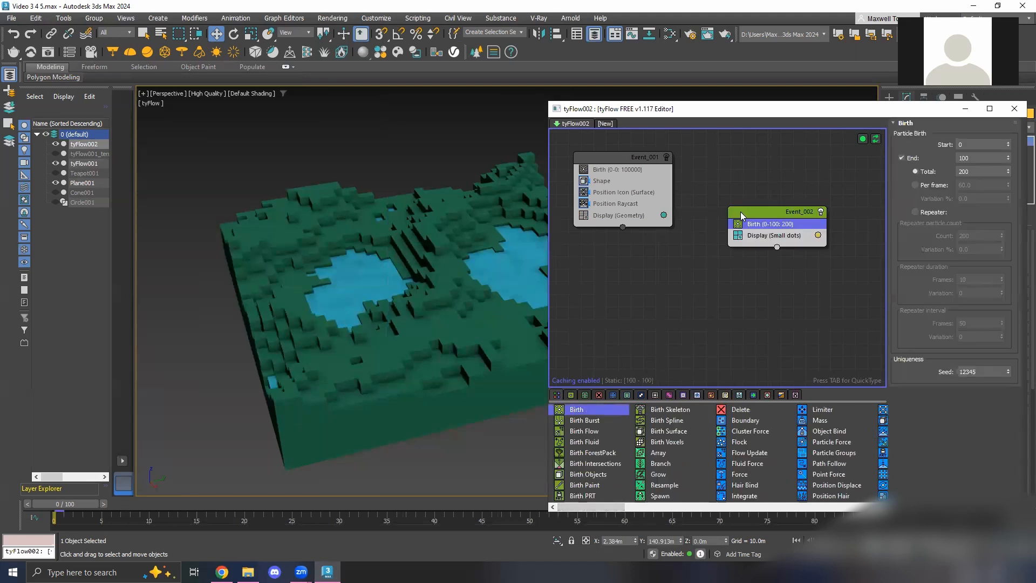
pyautogui.keyDown('alt'); pyautogui.moveTo(399, 312); pyautogui.dragTo(458, 289, button='middle'); pyautogui.keyUp('alt')
pyautogui.click(740, 290)
# Turn off the end frame of the new Birth operator and set its total to 100000 particles
pyautogui.click(770, 224)
pyautogui.click(975, 156)
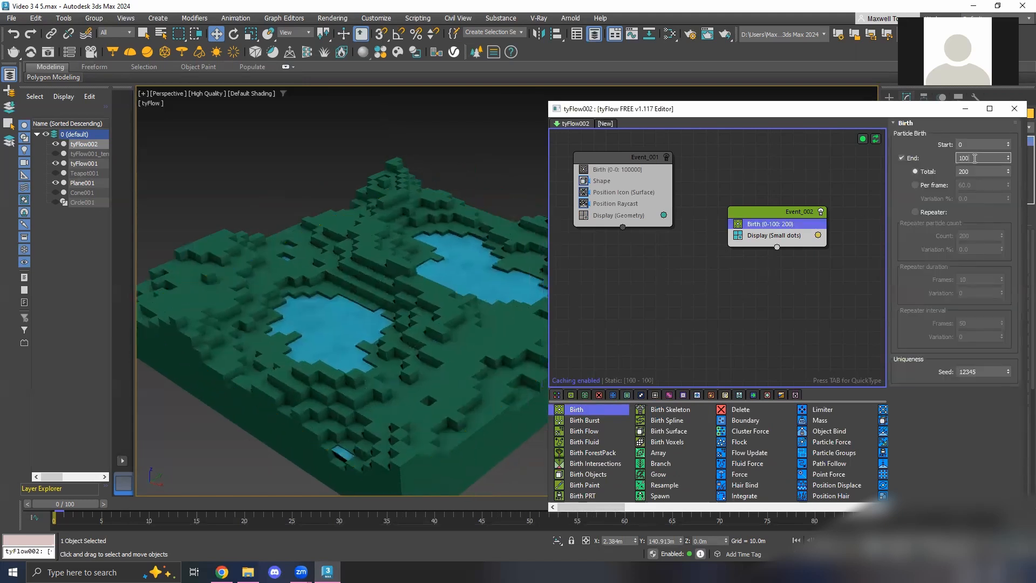
pyautogui.click(901, 158)
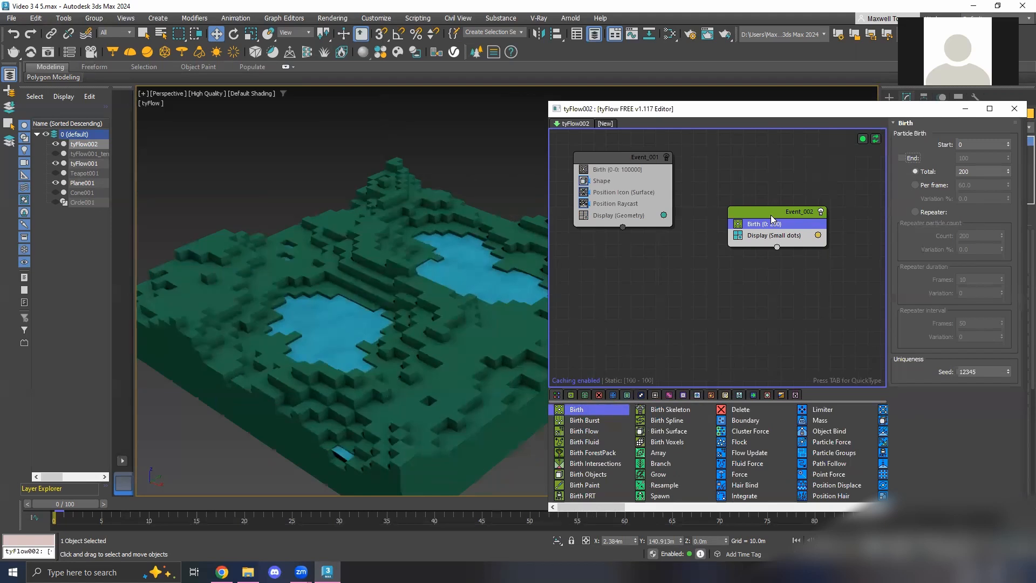
pyautogui.click(966, 171)
pyautogui.moveTo(977, 171); pyautogui.dragTo(937, 171)
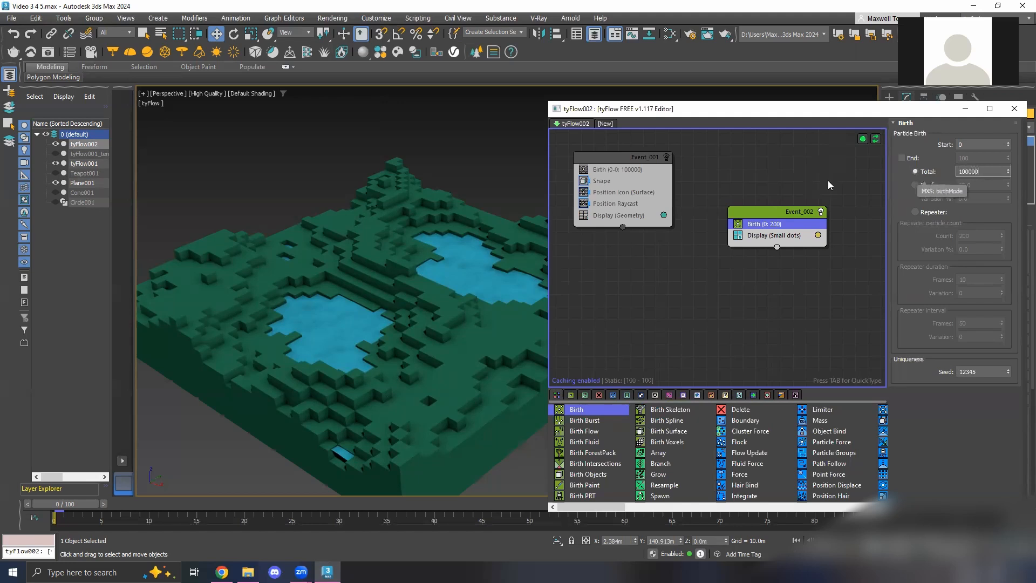
pyautogui.press('Return')
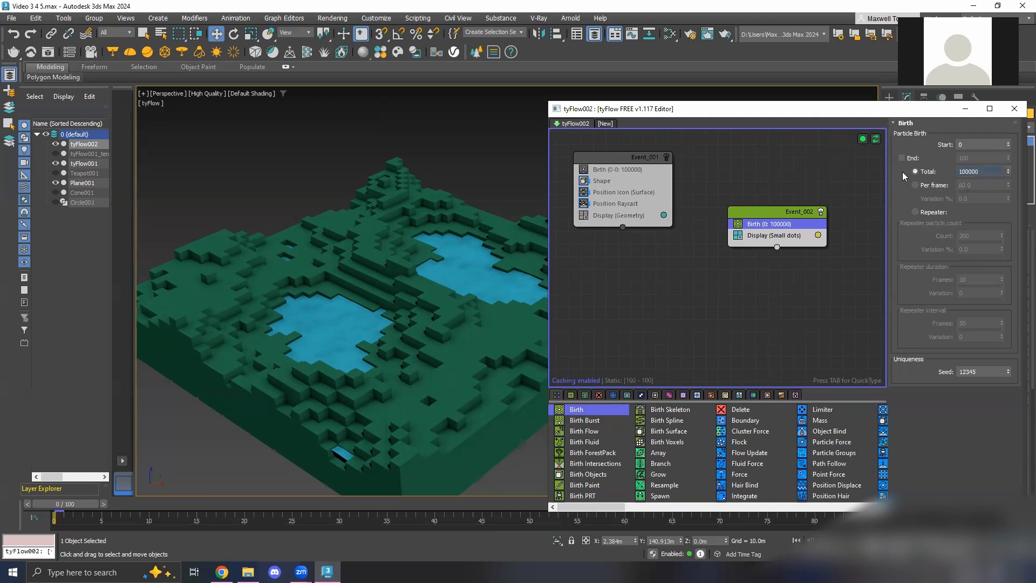
# Set the new event's display mode to Geometry
pyautogui.click(797, 242)
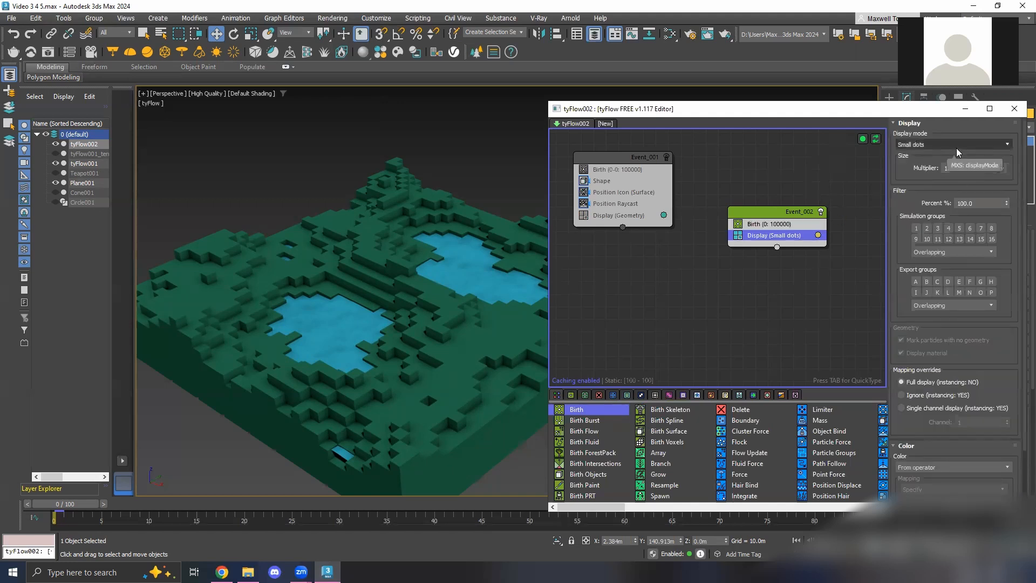
pyautogui.click(956, 148)
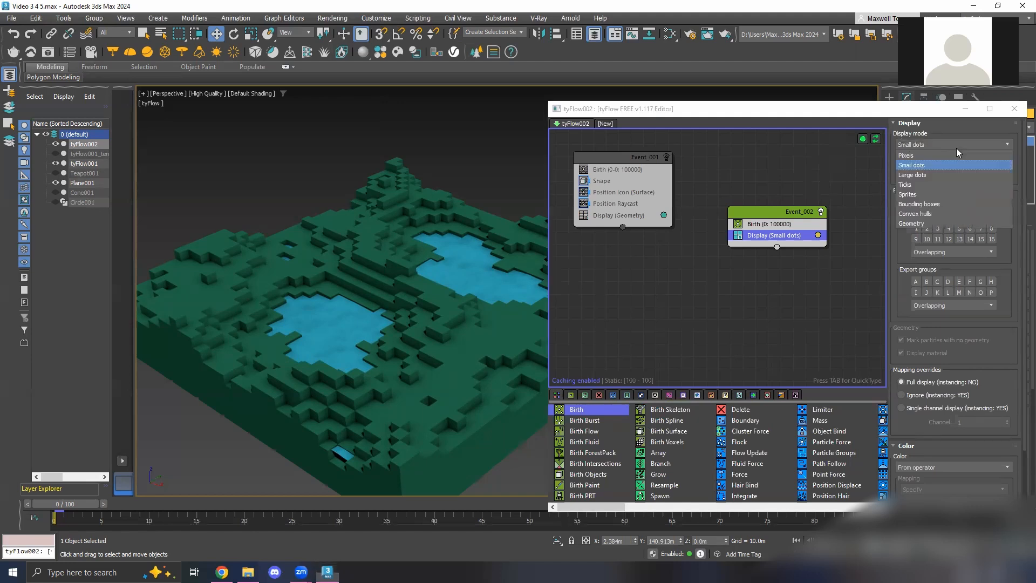
pyautogui.click(925, 222)
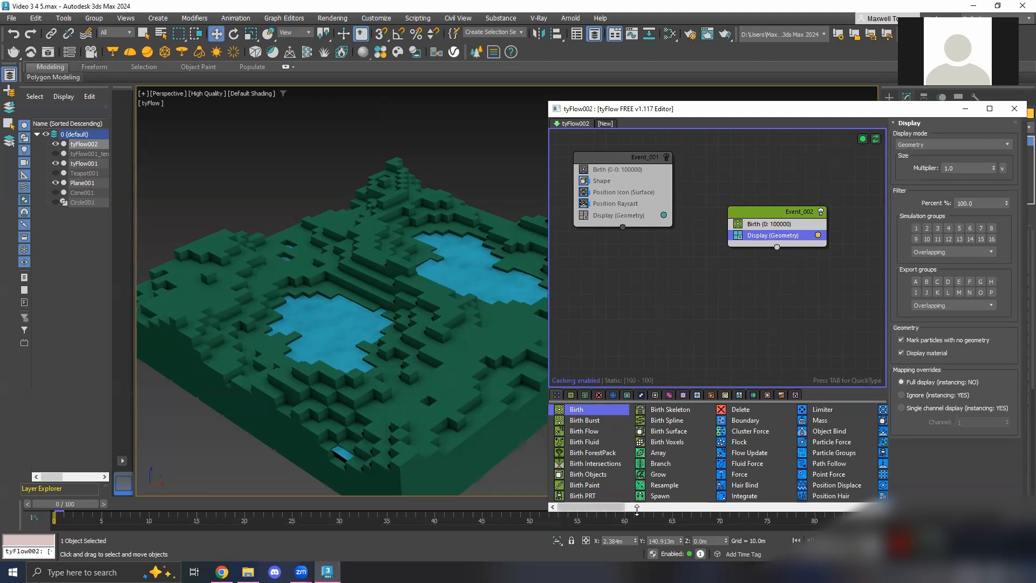
# Add a Position Icon operator to the new event between Birth and Display
pyautogui.moveTo(620, 507); pyautogui.dragTo(662, 507)
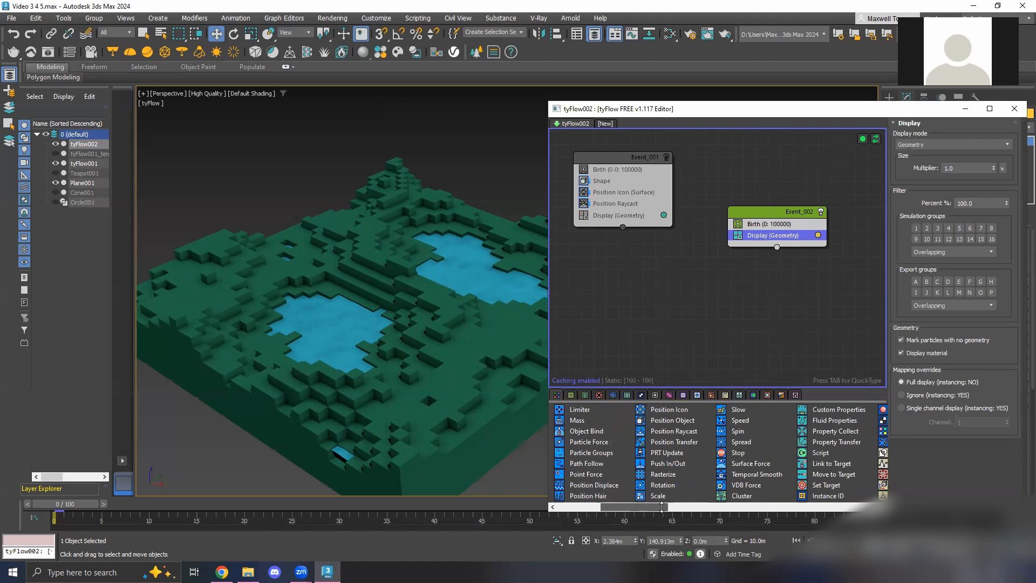
pyautogui.moveTo(661, 507); pyautogui.dragTo(630, 508)
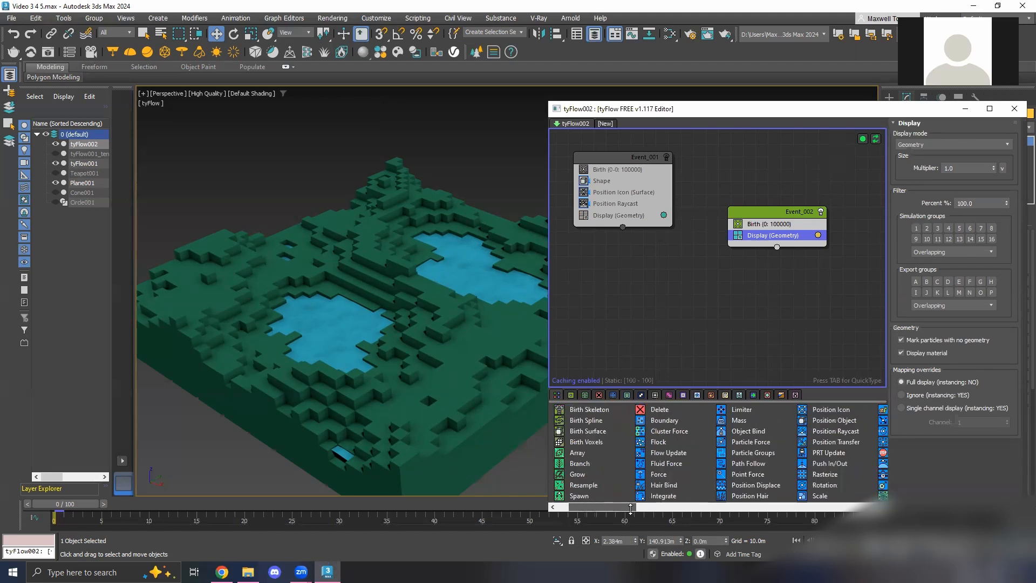
pyautogui.moveTo(822, 410); pyautogui.dragTo(770, 232)
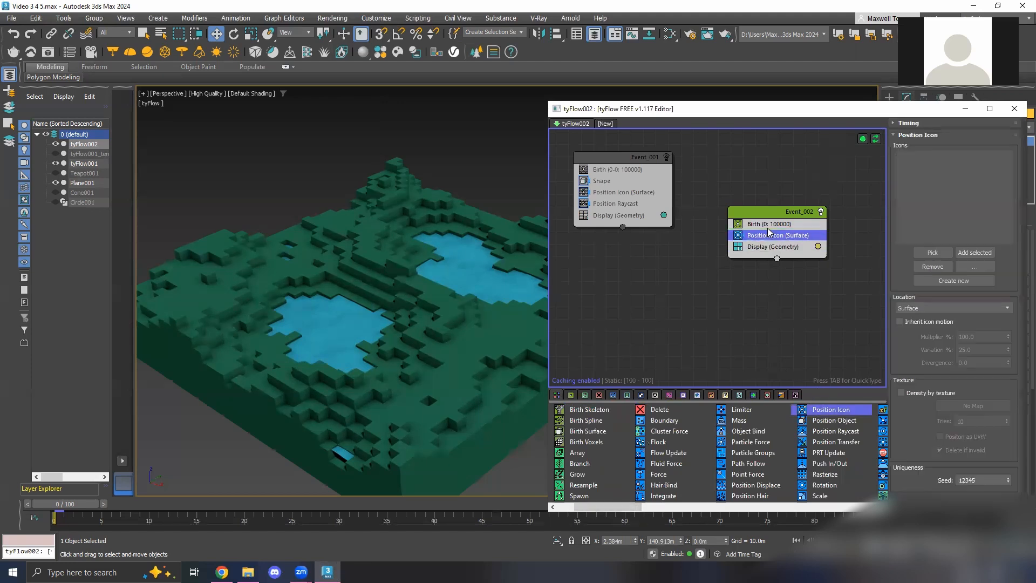
# Draw a rectangular tyIcon about 195 m by 190 m over the terrain as seen from above
pyautogui.click(965, 109)
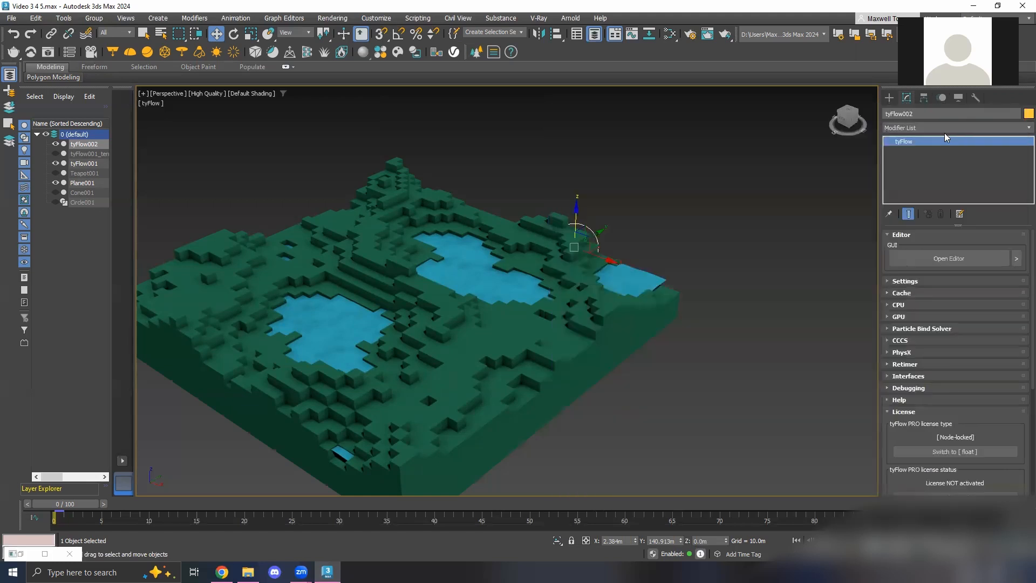
pyautogui.click(889, 98)
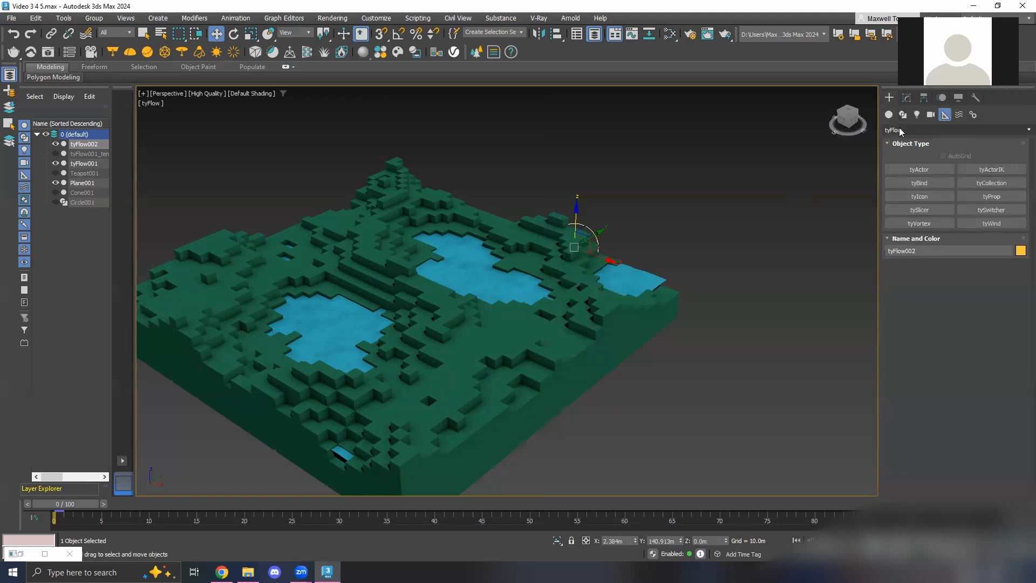
pyautogui.click(926, 197)
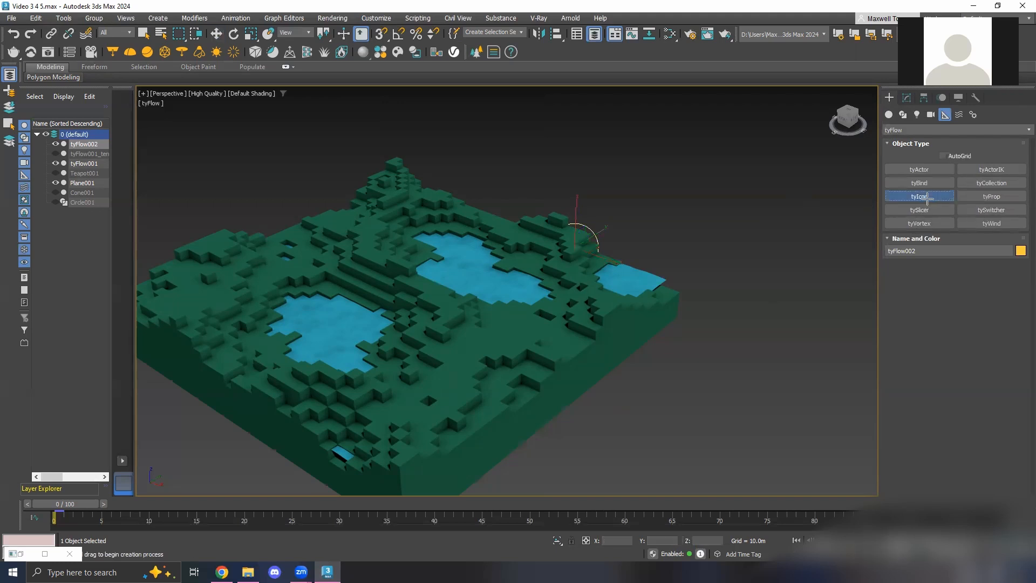
pyautogui.moveTo(583, 220); pyautogui.dragTo(610, 225, button='middle')
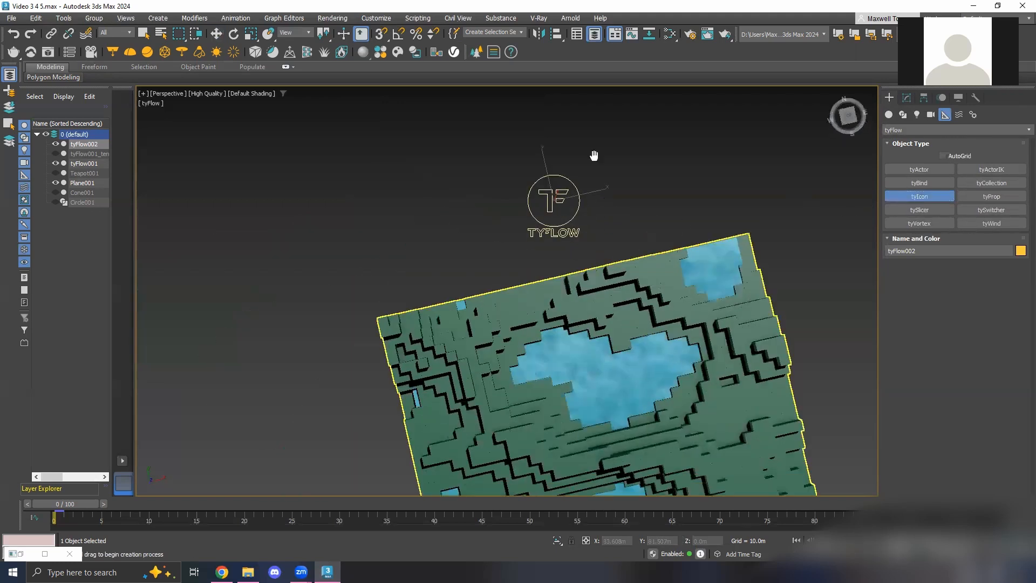
pyautogui.moveTo(594, 155); pyautogui.dragTo(575, 92, button='middle')
pyautogui.click(849, 116)
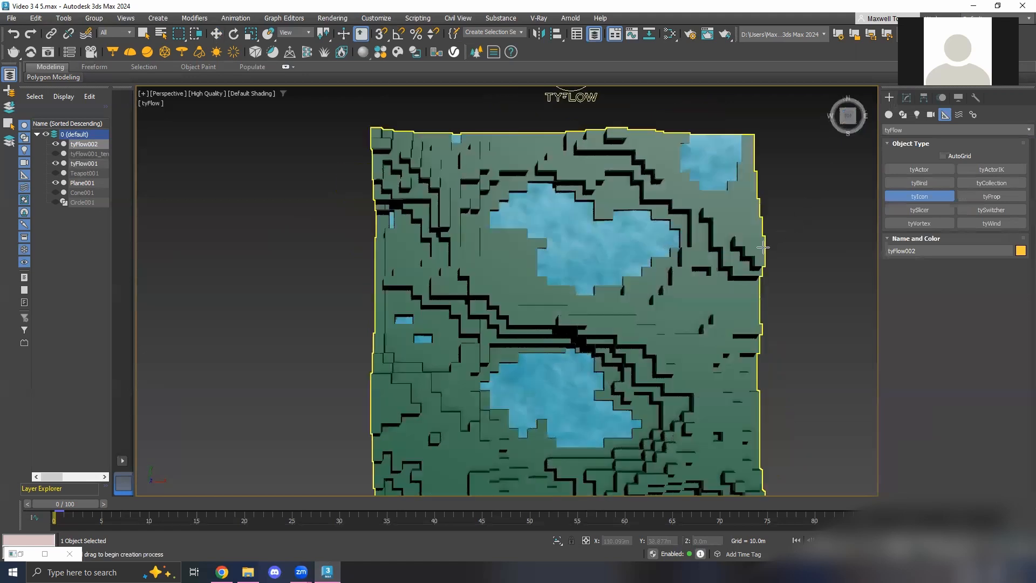
pyautogui.moveTo(376, 447)
pyautogui.mouseDown()
pyautogui.moveTo(512, 244)
pyautogui.moveTo(600, 172)
pyautogui.moveTo(726, 109)
pyautogui.mouseUp()
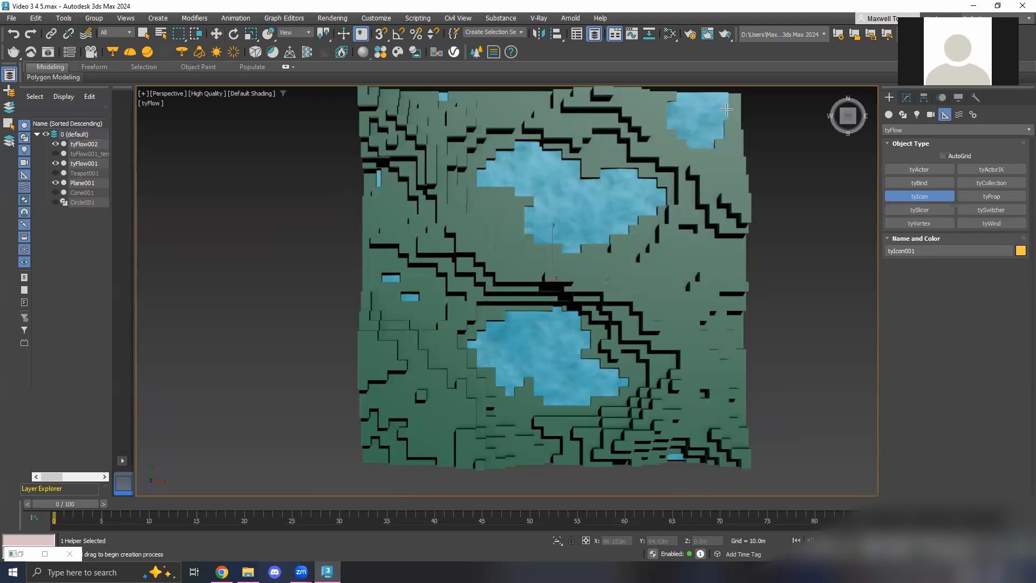
# Move the tyIcon straight up along Z so that it hovers well above the terrain
pyautogui.moveTo(624, 372); pyautogui.dragTo(506, 345, button='middle')
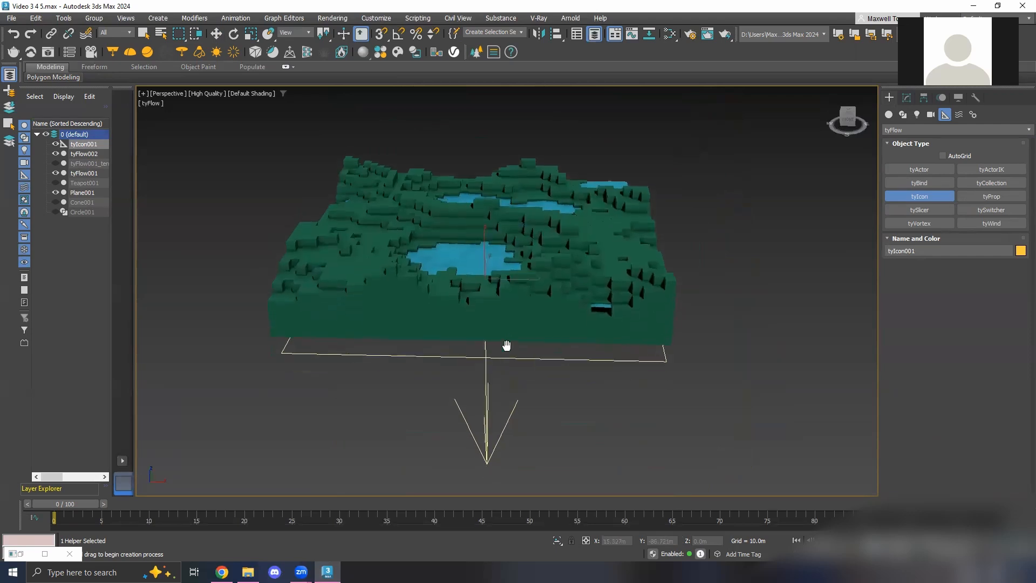
pyautogui.click(907, 97)
pyautogui.press('w')
pyautogui.moveTo(474, 238); pyautogui.dragTo(486, 98)
pyautogui.moveTo(486, 99); pyautogui.dragTo(501, 241, button='middle')
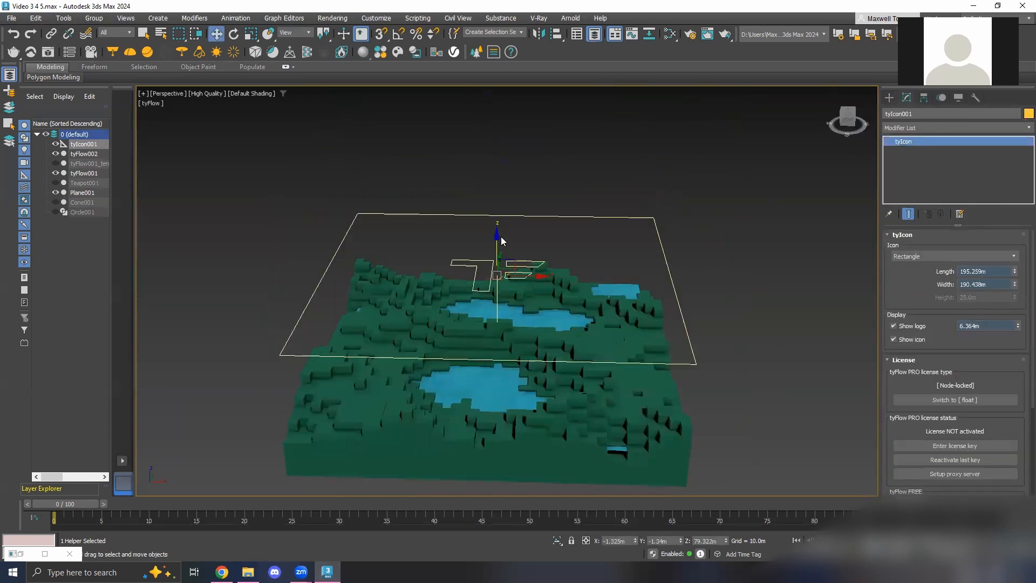
pyautogui.moveTo(501, 241); pyautogui.dragTo(502, 201)
# Assign the rectangular icon above the terrain as the source of the new event's Position Icon operator
pyautogui.click(801, 213)
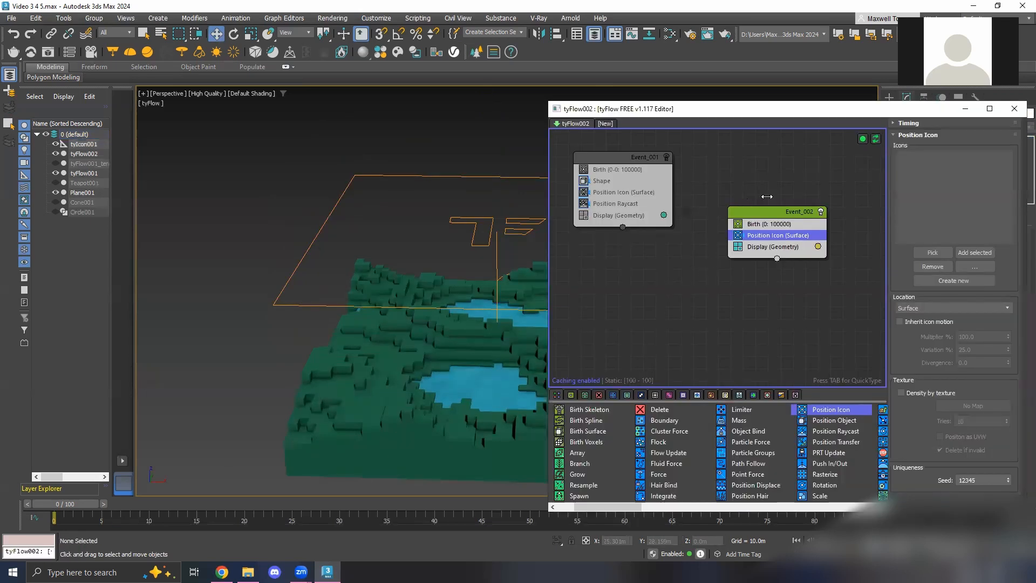
pyautogui.click(933, 253)
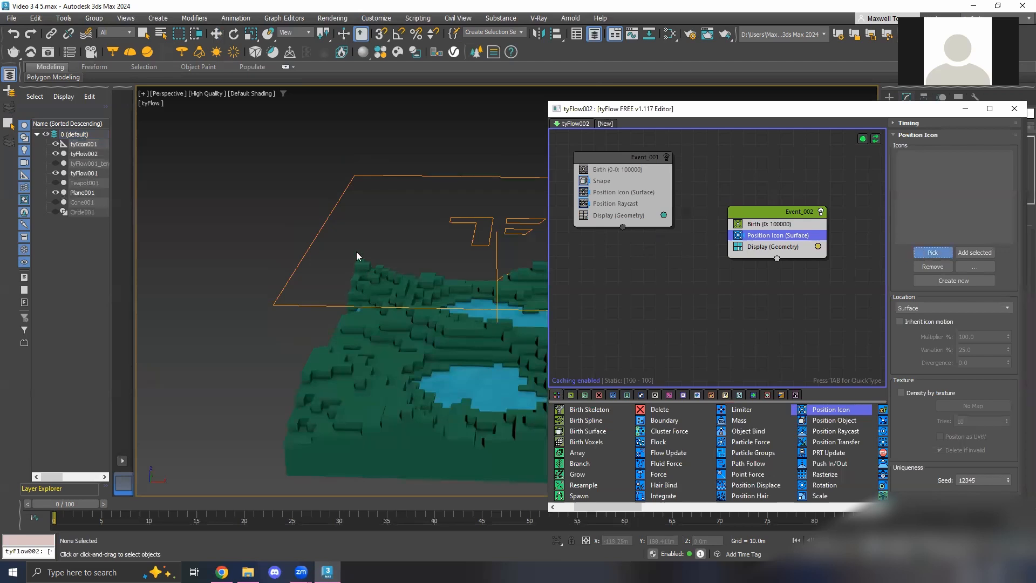
pyautogui.click(497, 251)
pyautogui.scroll(6, 419, 285)
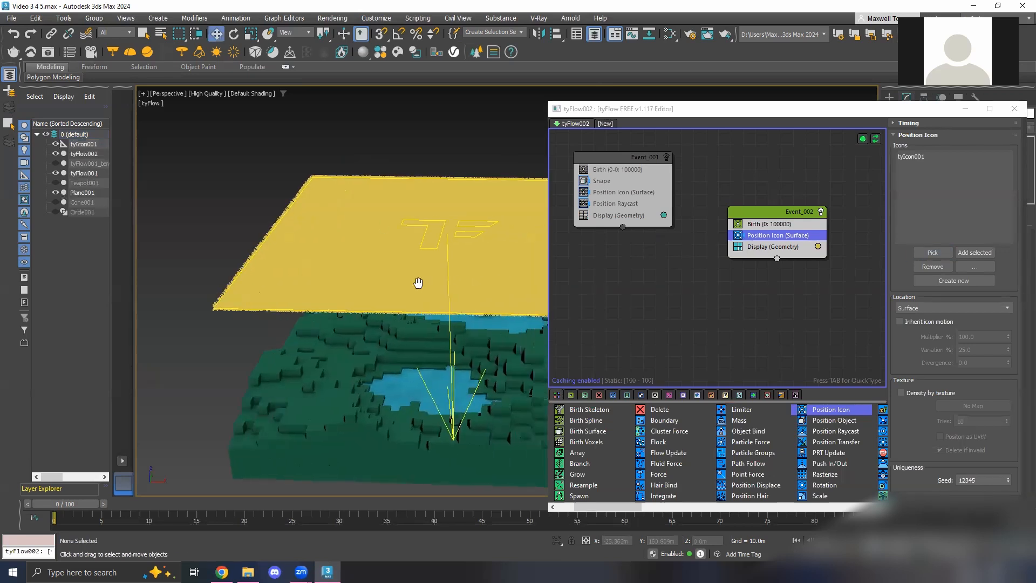
pyautogui.moveTo(423, 289)
pyautogui.keyDown('alt'); pyautogui.mouseDown(button='middle')
pyautogui.moveTo(430, 254)
pyautogui.moveTo(437, 282)
pyautogui.mouseUp(button='middle'); pyautogui.keyUp('alt')
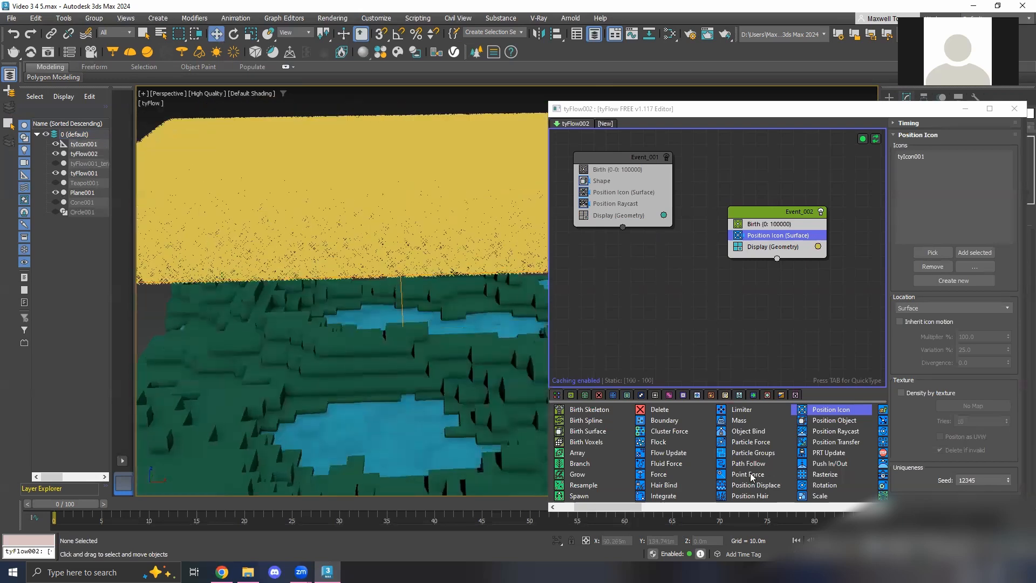
# Add a Shape operator to the new event between Position Icon and Display
pyautogui.moveTo(640, 507); pyautogui.dragTo(721, 506)
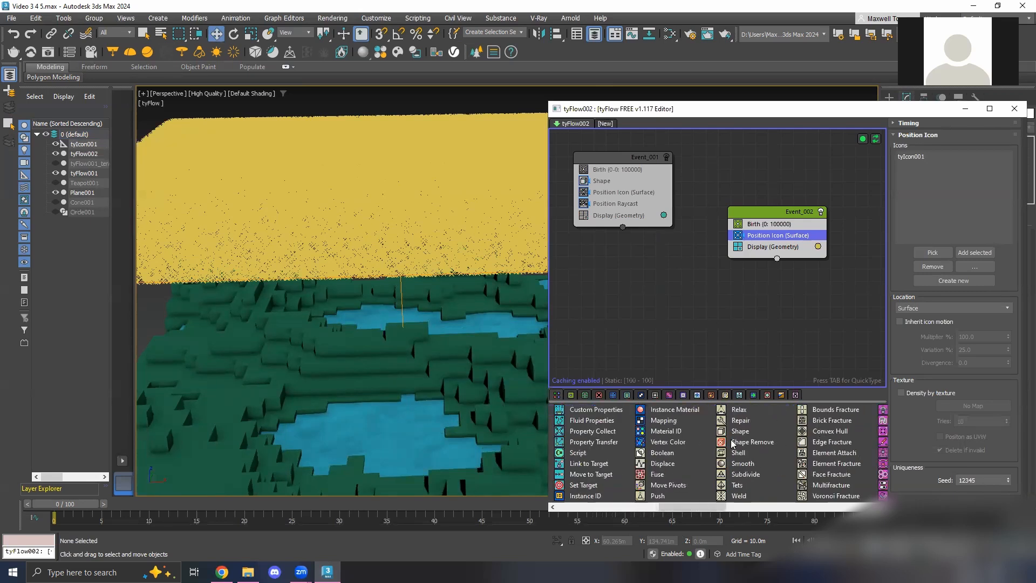
pyautogui.moveTo(740, 432); pyautogui.dragTo(755, 247)
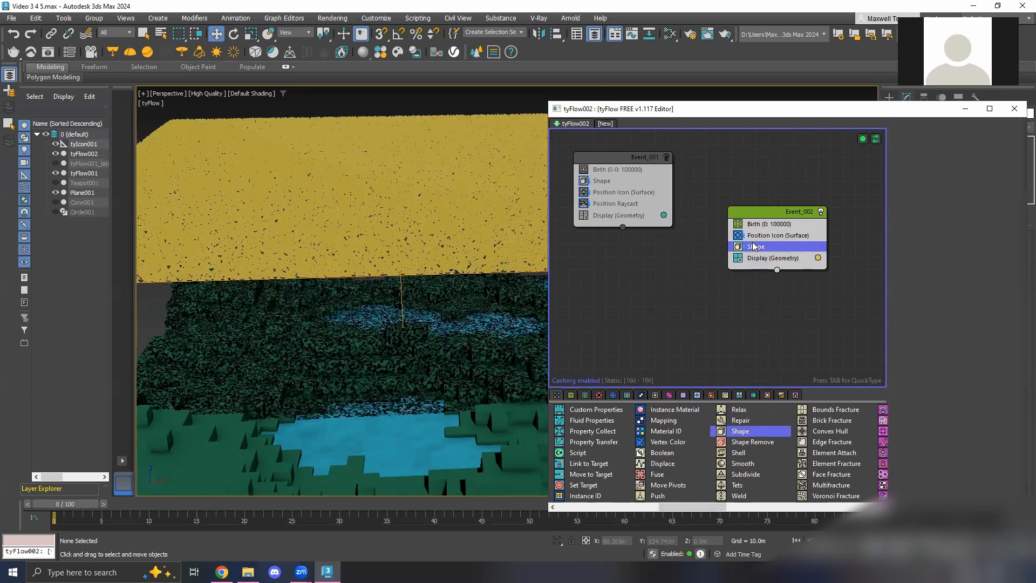
pyautogui.keyDown('alt'); pyautogui.moveTo(417, 297); pyautogui.dragTo(391, 354, button='middle'); pyautogui.keyUp('alt')
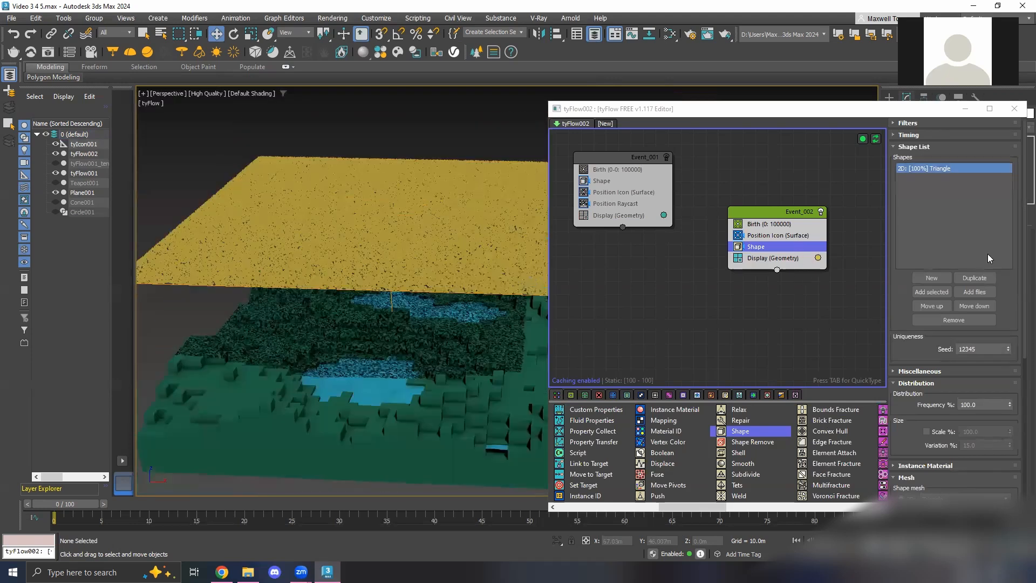
# Replace the Shape operator's default triangle entry with a new one using the 3D Grass (Clump) mesh
pyautogui.click(979, 322)
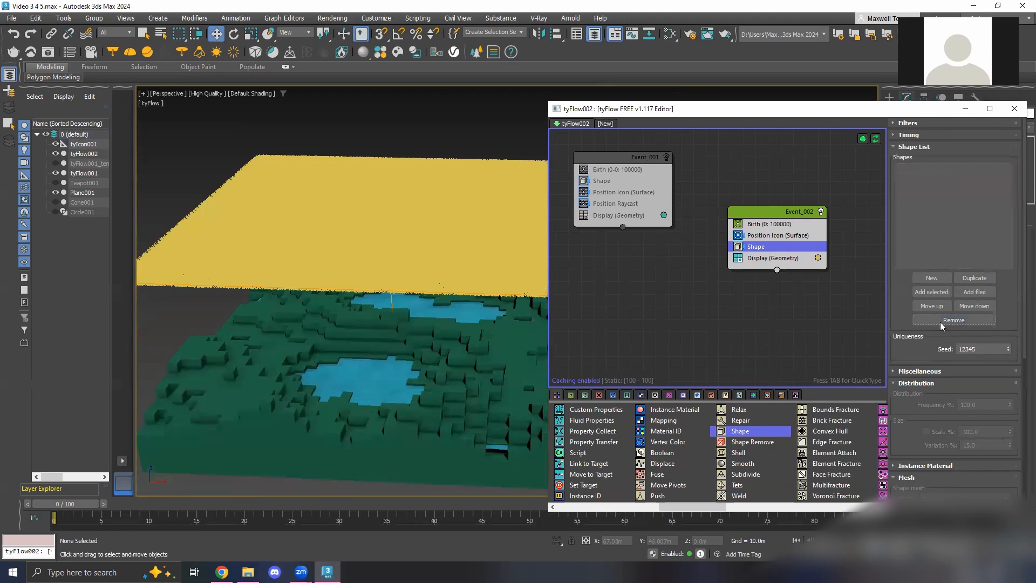
pyautogui.click(932, 277)
pyautogui.moveTo(1023, 213); pyautogui.dragTo(1014, 329)
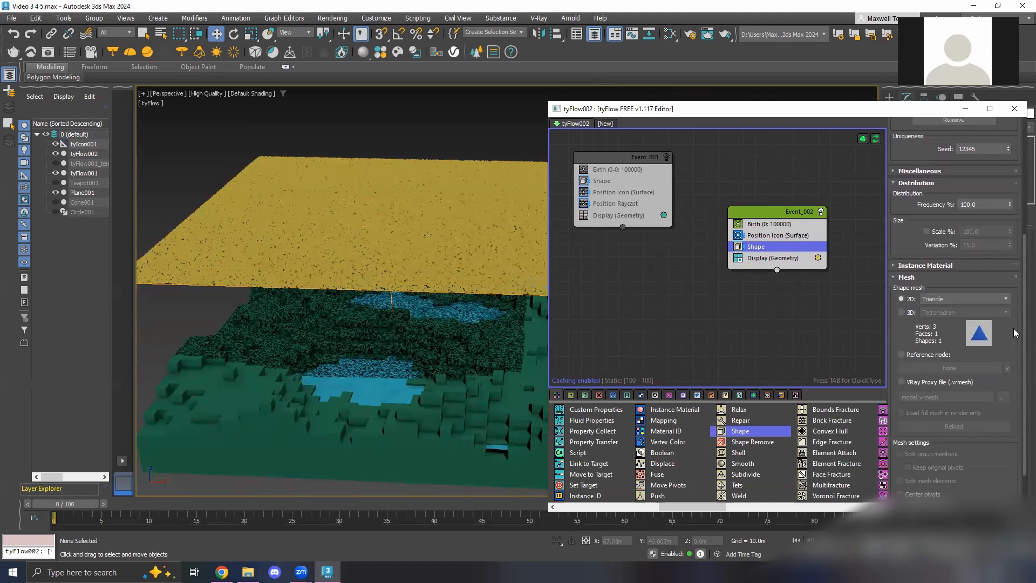
pyautogui.click(953, 298)
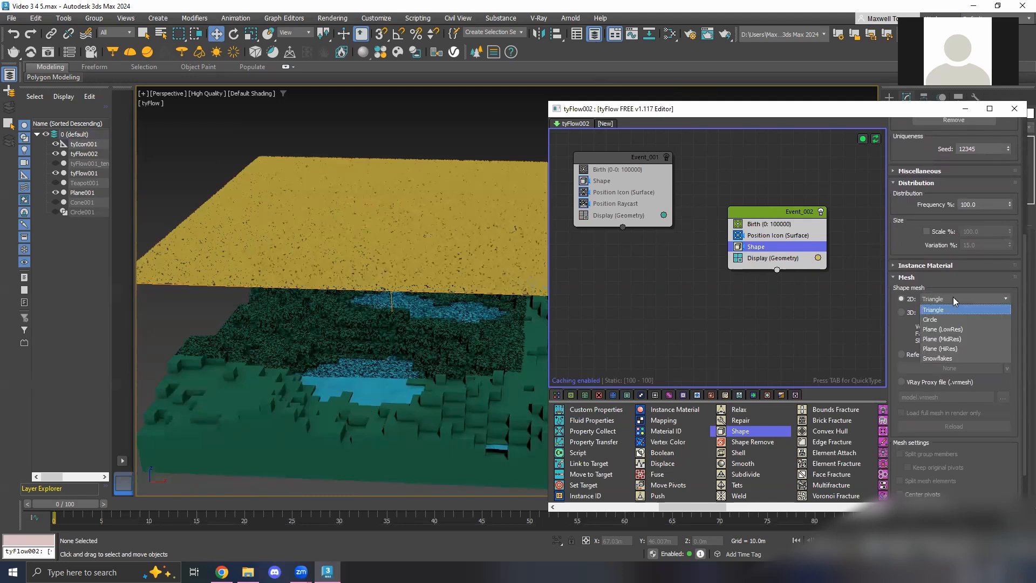
pyautogui.click(901, 312)
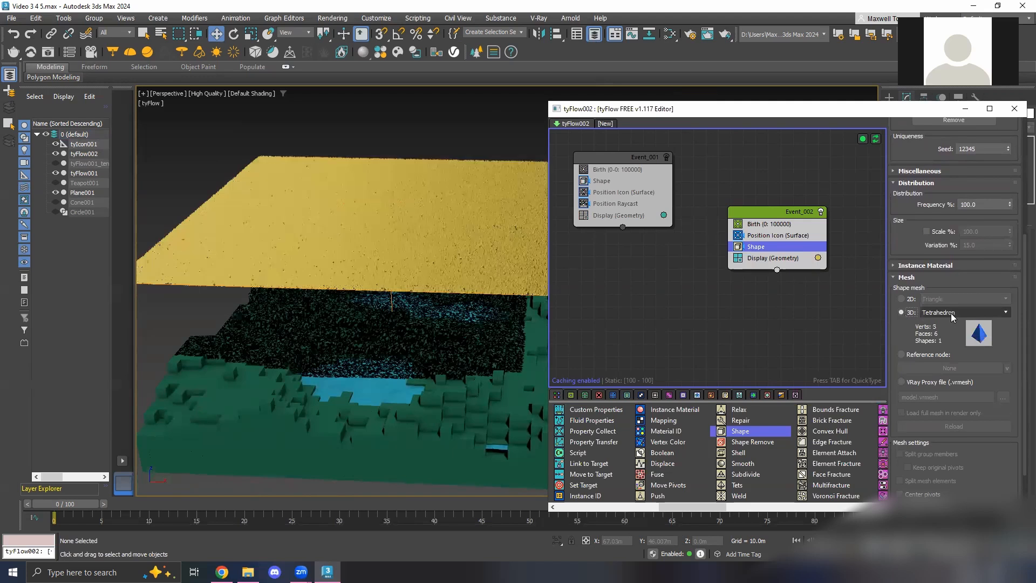
pyautogui.click(945, 312)
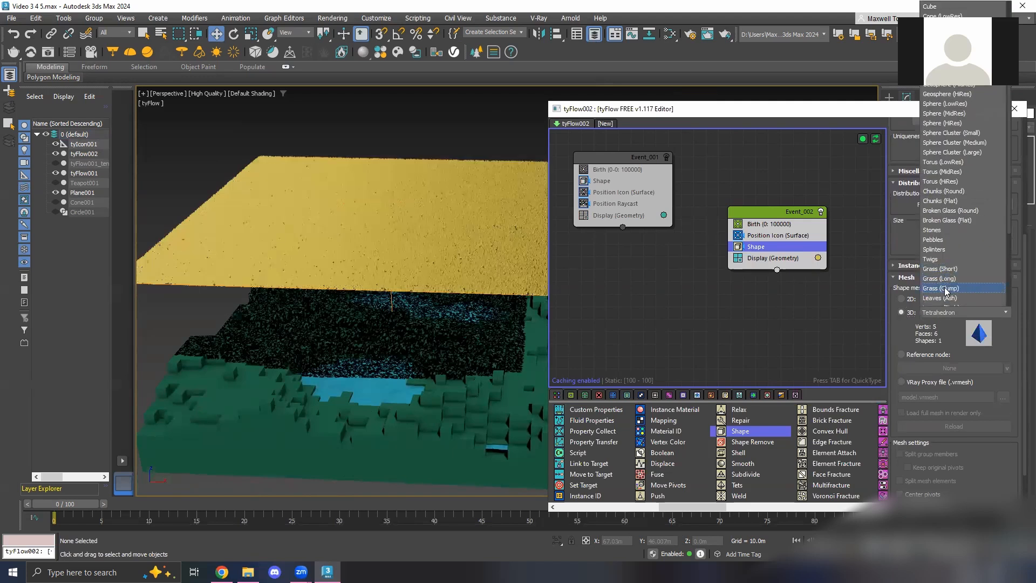
pyautogui.click(947, 288)
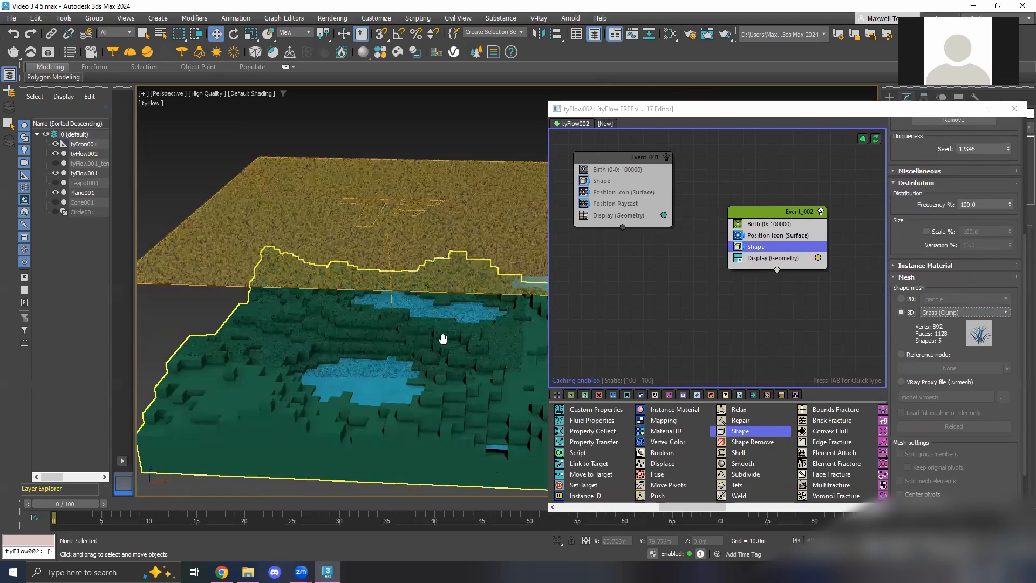
pyautogui.moveTo(440, 338); pyautogui.dragTo(431, 338, button='middle')
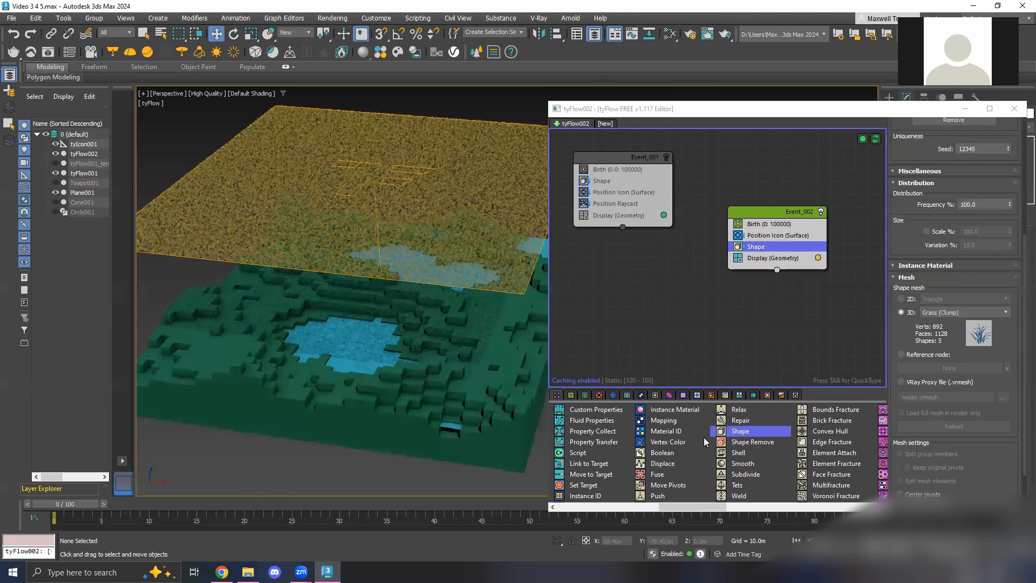
# Add a Position Raycast operator to the new event between Shape and Display
pyautogui.moveTo(708, 504); pyautogui.dragTo(652, 508)
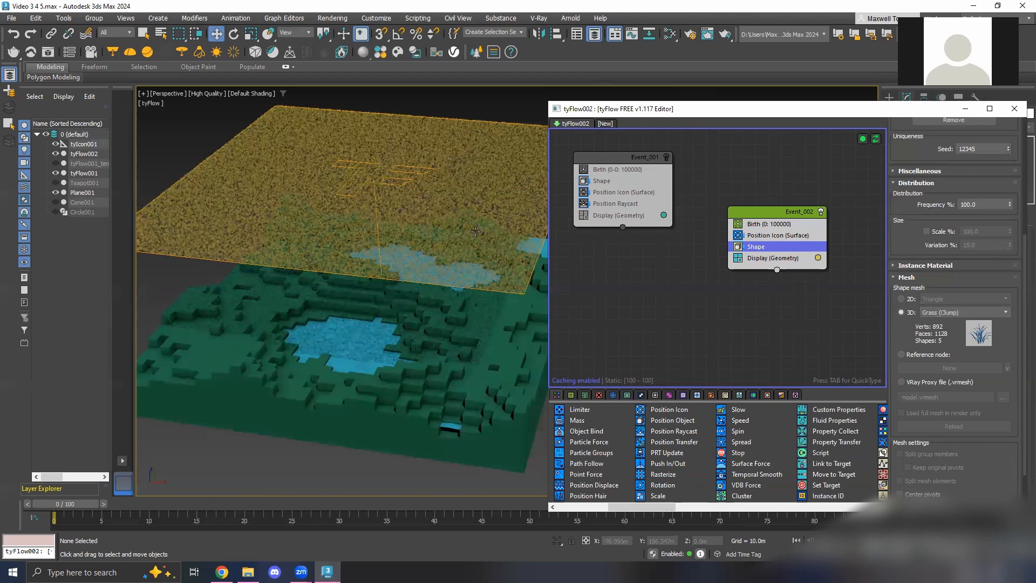
pyautogui.moveTo(657, 435)
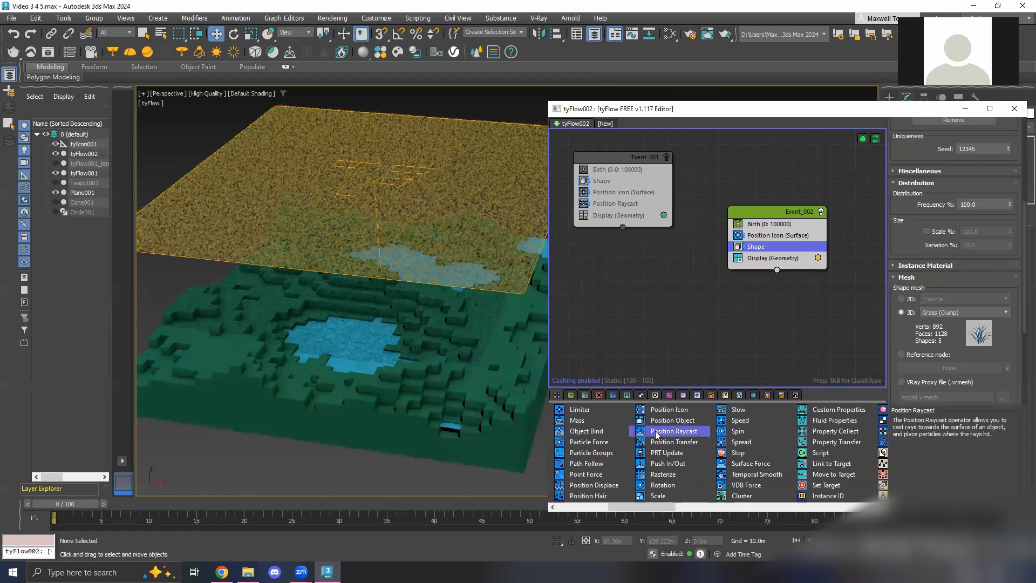
pyautogui.moveTo(754, 272); pyautogui.dragTo(758, 257)
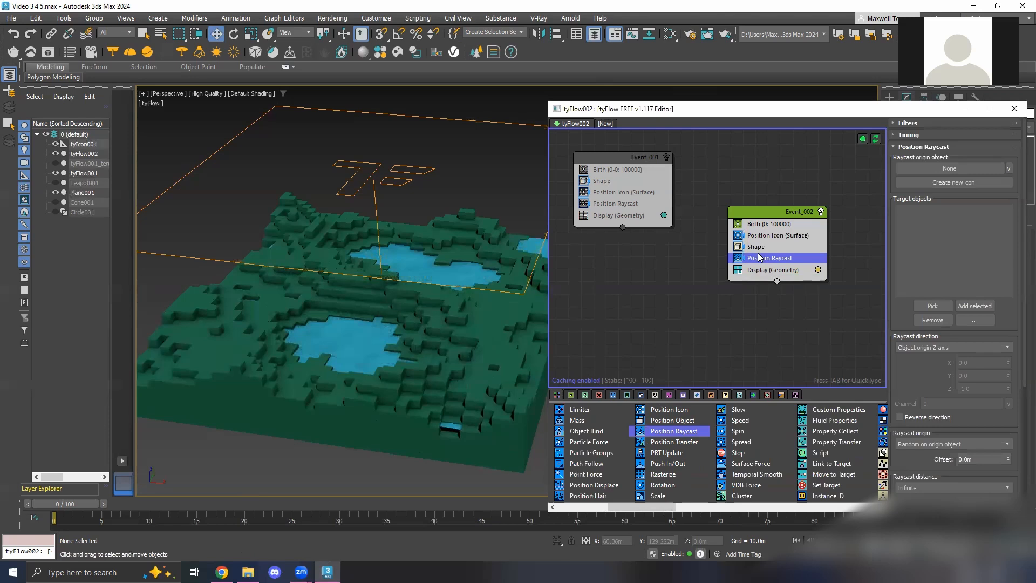
# Assign the blocky terrain as the target object of the Position Raycast operator
pyautogui.click(937, 306)
pyautogui.click(505, 399)
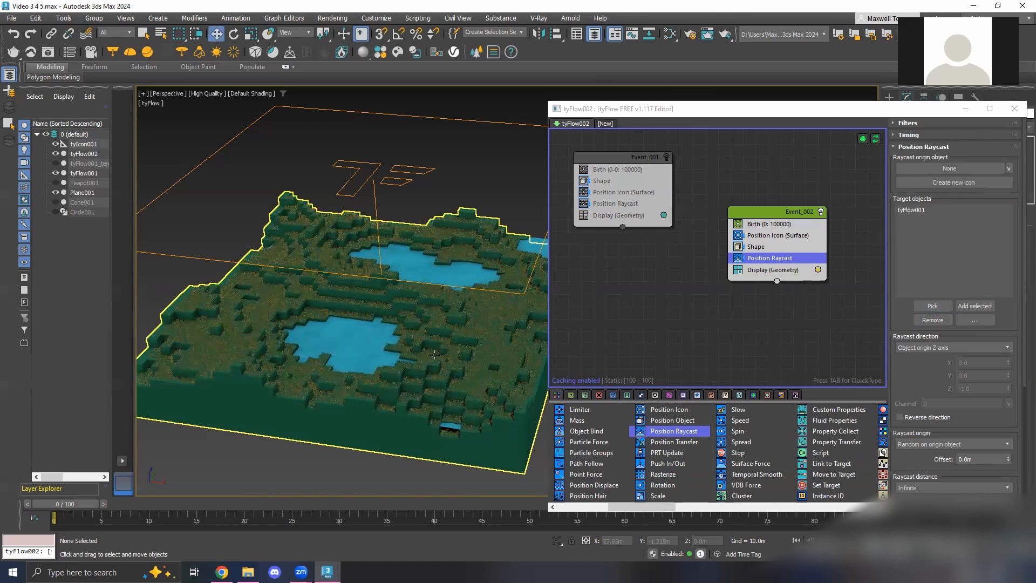
pyautogui.scroll(2, 432, 354)
pyautogui.scroll(2, 460, 330)
pyautogui.moveTo(450, 329)
pyautogui.keyDown('alt'); pyautogui.mouseDown(button='middle')
pyautogui.moveTo(371, 314)
pyautogui.moveTo(447, 318)
pyautogui.mouseUp(button='middle'); pyautogui.keyUp('alt')
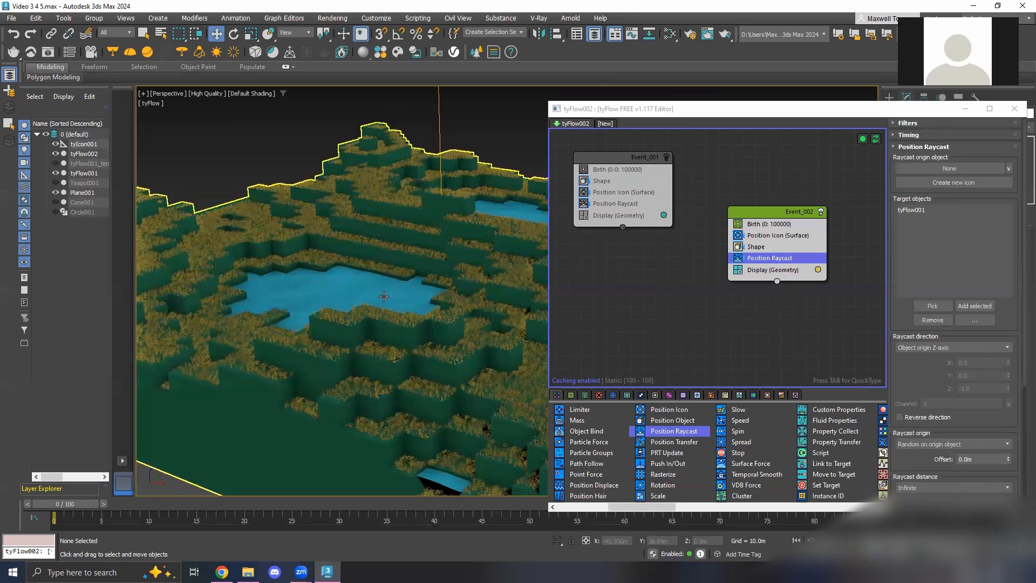
pyautogui.moveTo(349, 299); pyautogui.dragTo(380, 312, button='middle')
pyautogui.scroll(-2, 489, 279)
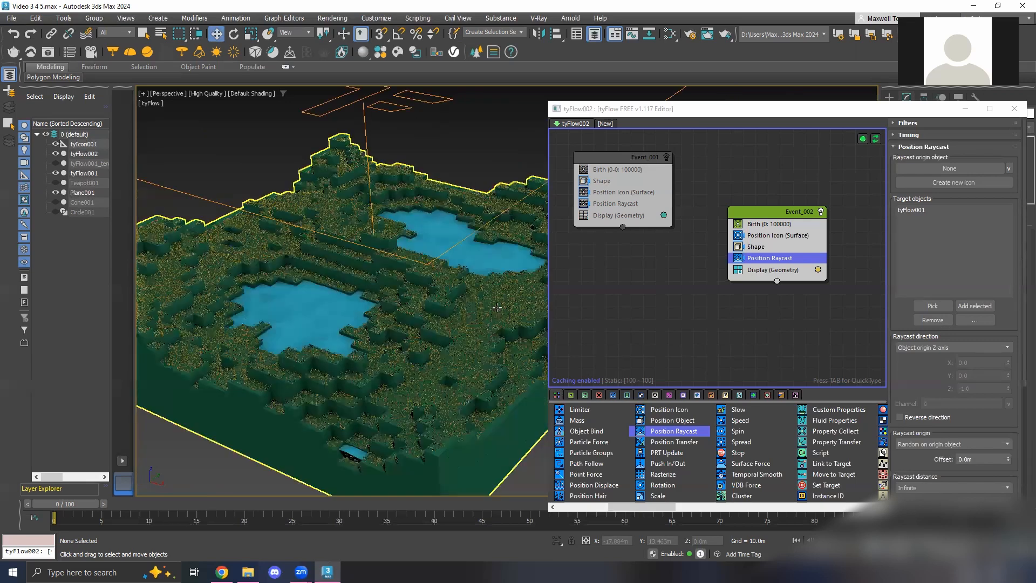
# Change the new event's Shape mesh to the 3D Cube preset
pyautogui.click(779, 246)
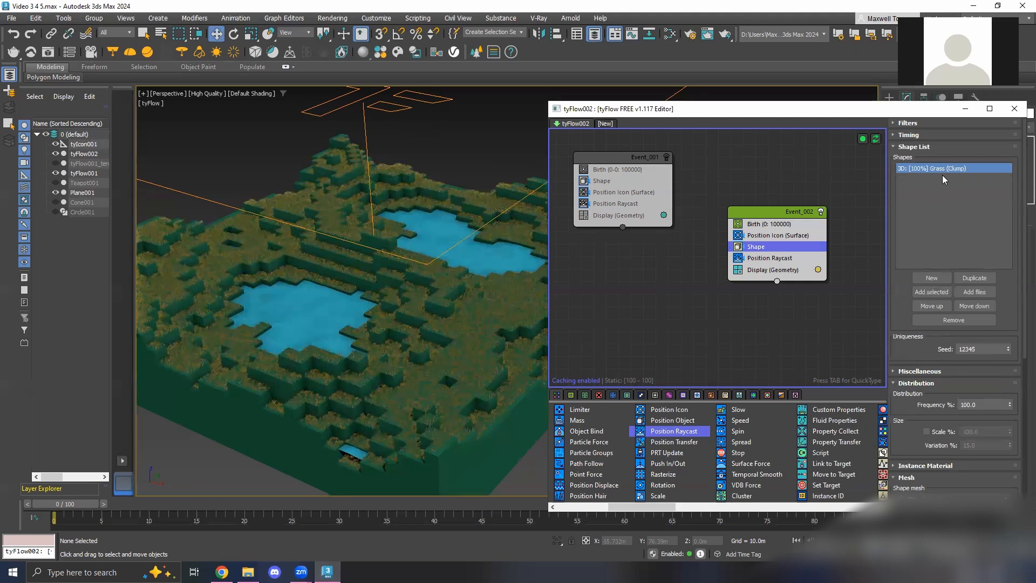
pyautogui.moveTo(1023, 230); pyautogui.dragTo(1020, 346)
pyautogui.click(967, 340)
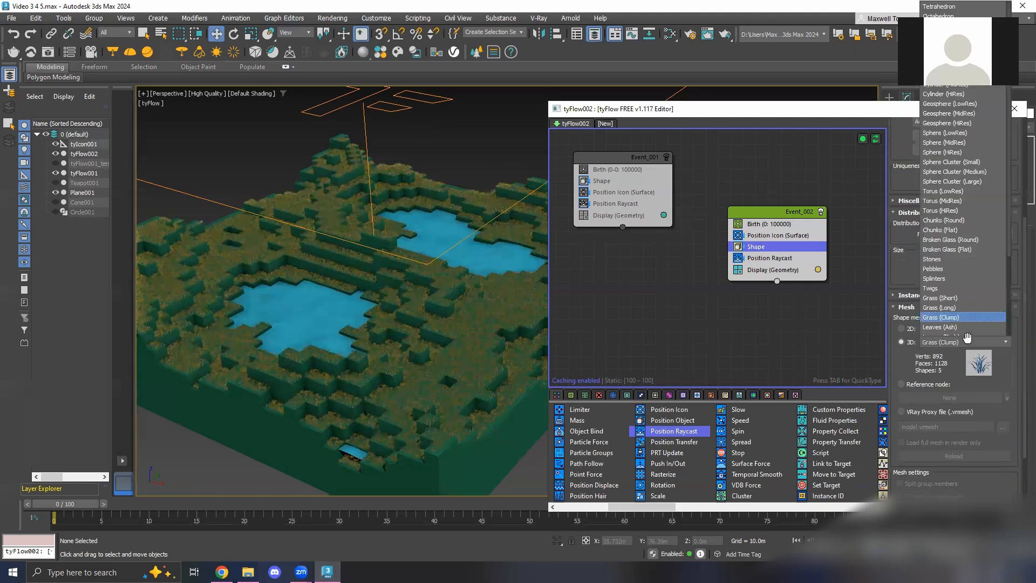
pyautogui.scroll(-1, 967, 338)
pyautogui.scroll(1, 955, 210)
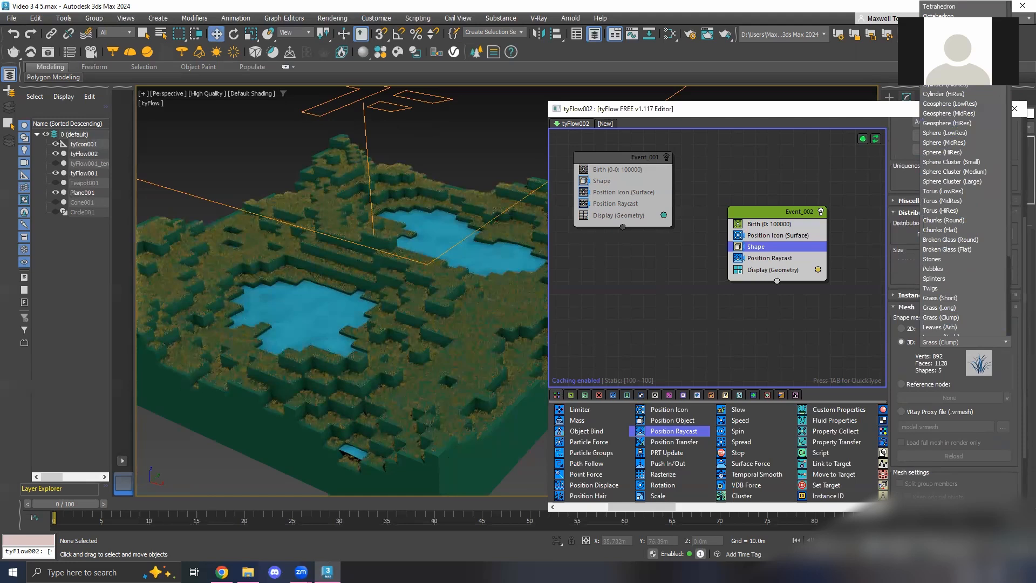
pyautogui.click(954, 36)
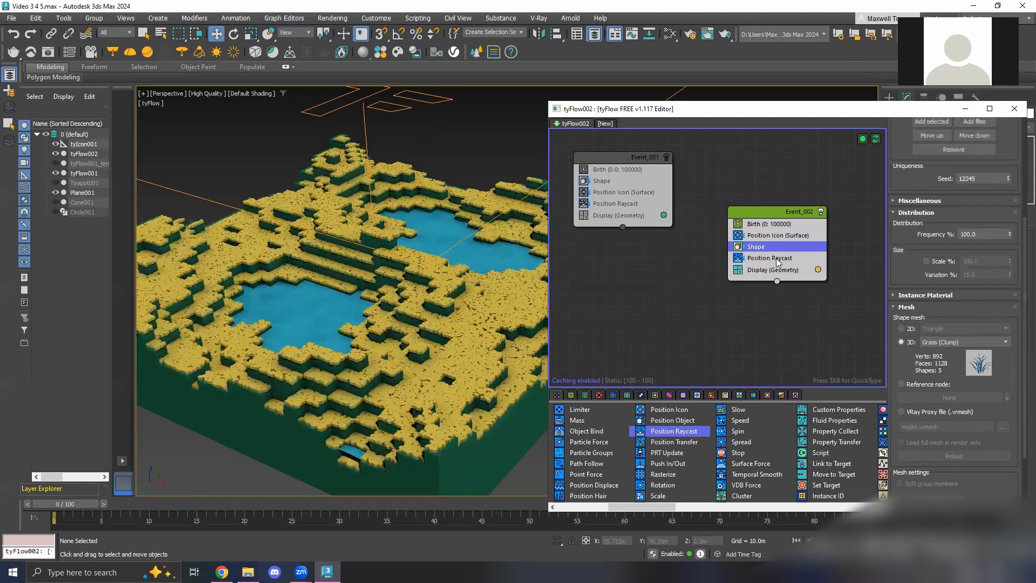
pyautogui.moveTo(423, 338); pyautogui.dragTo(424, 338, button='middle')
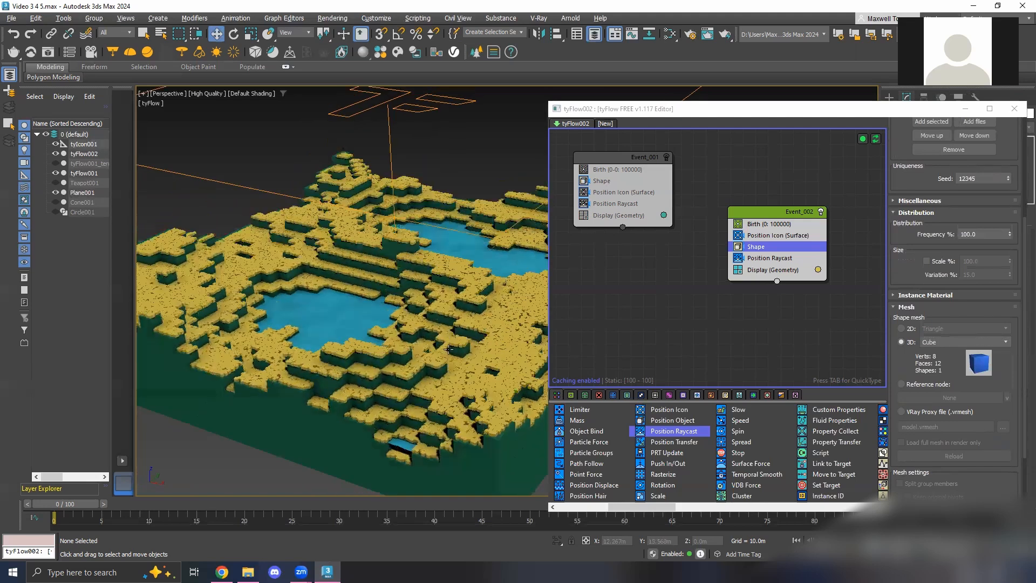
pyautogui.scroll(4, 451, 343)
pyautogui.scroll(-3, 459, 340)
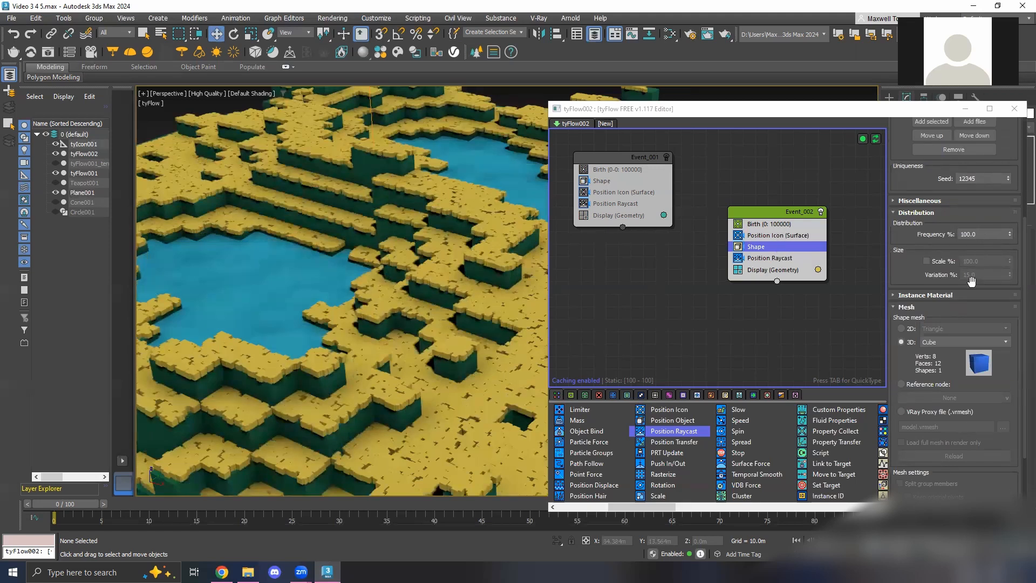
# Enable size scaling for the cube shape and set its Scale to 50%
pyautogui.click(926, 261)
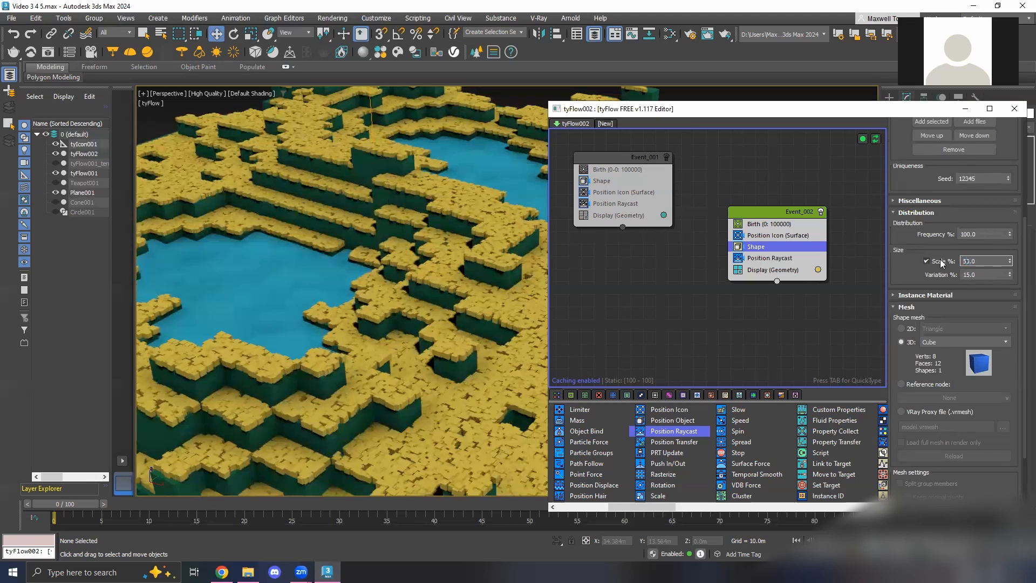
pyautogui.press('Return')
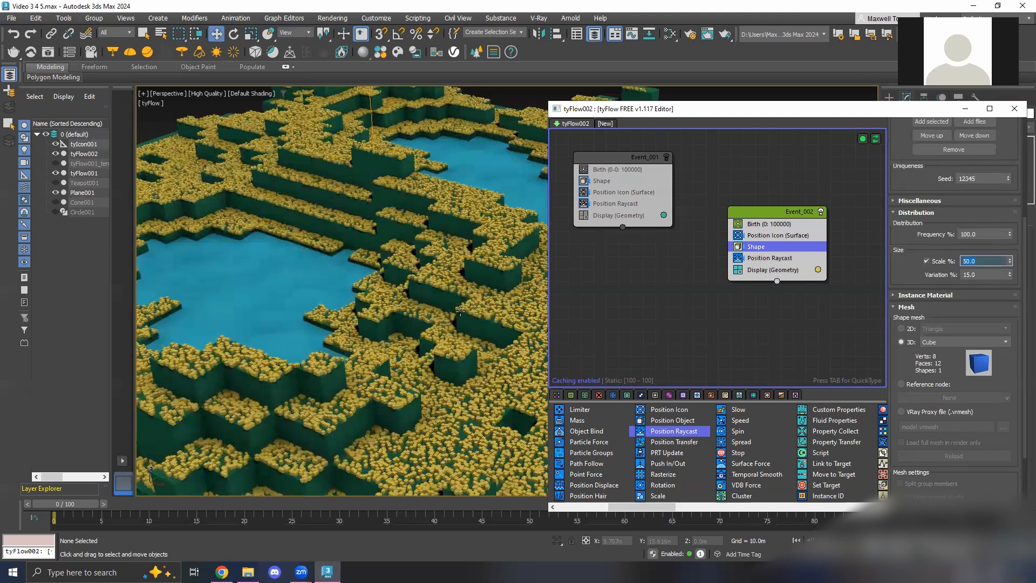
pyautogui.scroll(-5, 434, 312)
pyautogui.scroll(5, 435, 312)
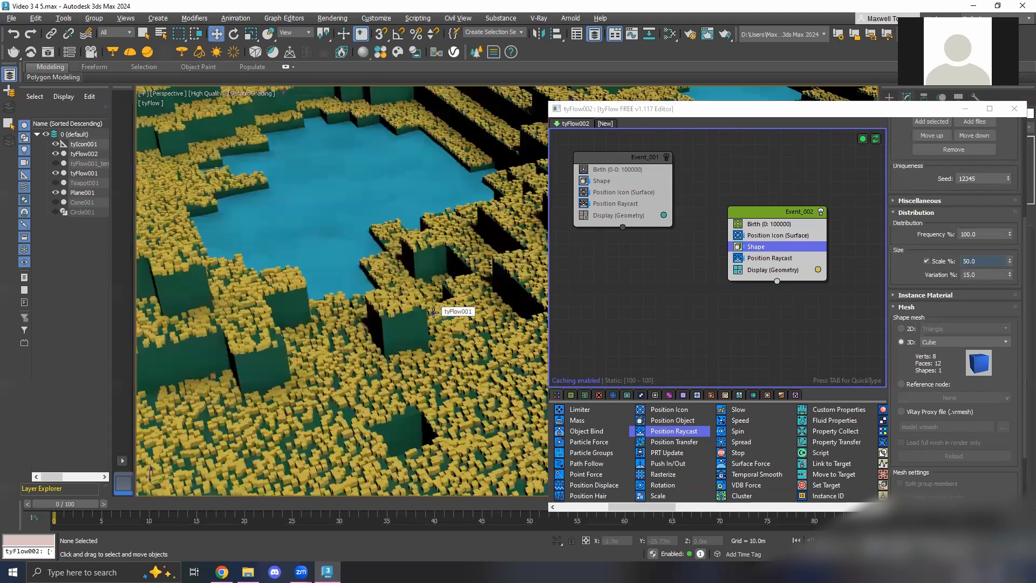
pyautogui.scroll(-3, 451, 279)
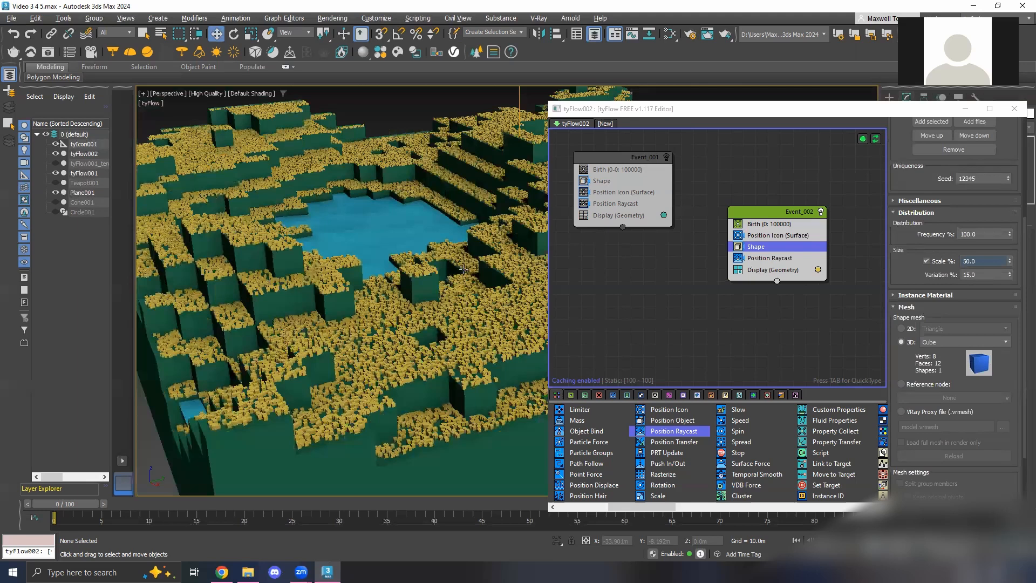
pyautogui.scroll(2, 464, 292)
pyautogui.scroll(-2, 466, 276)
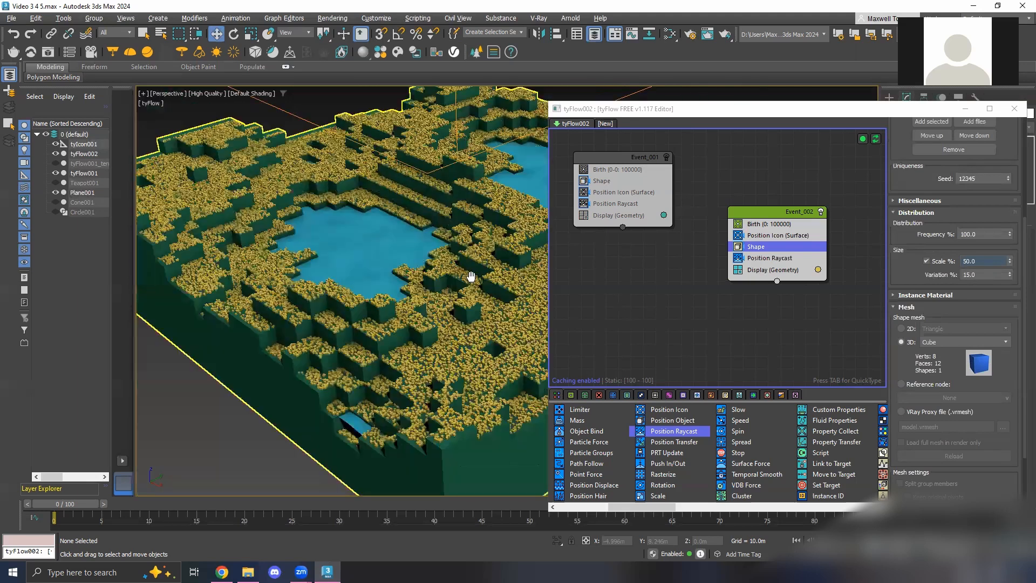
pyautogui.scroll(3, 436, 297)
# Set the cube shape's Scale to 70% and minimize the tyFlow editor to check the coverage on the terrain
pyautogui.click(968, 262)
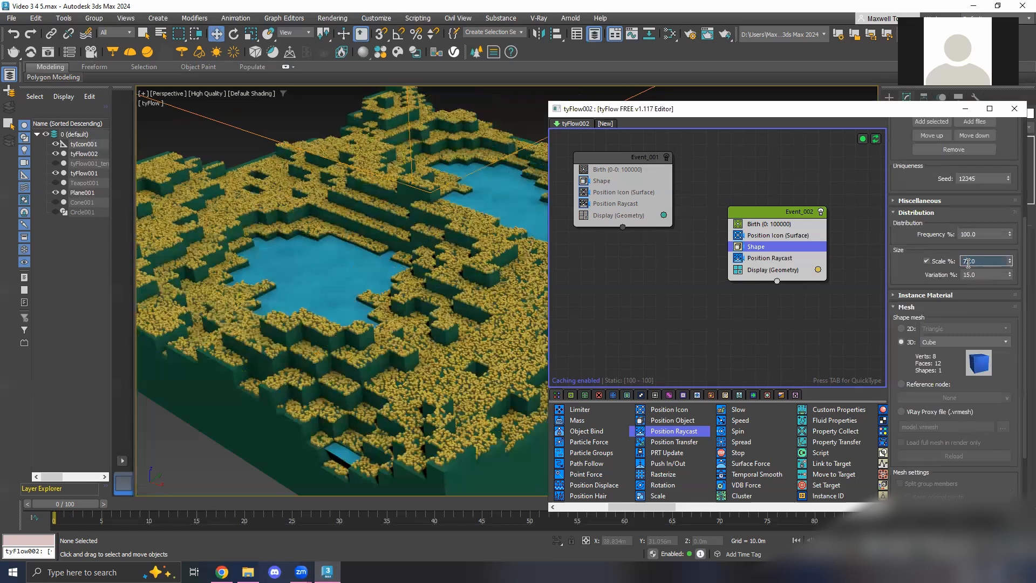
pyautogui.press('Tab')
pyautogui.click(993, 261)
pyautogui.moveTo(1021, 233); pyautogui.dragTo(1021, 324)
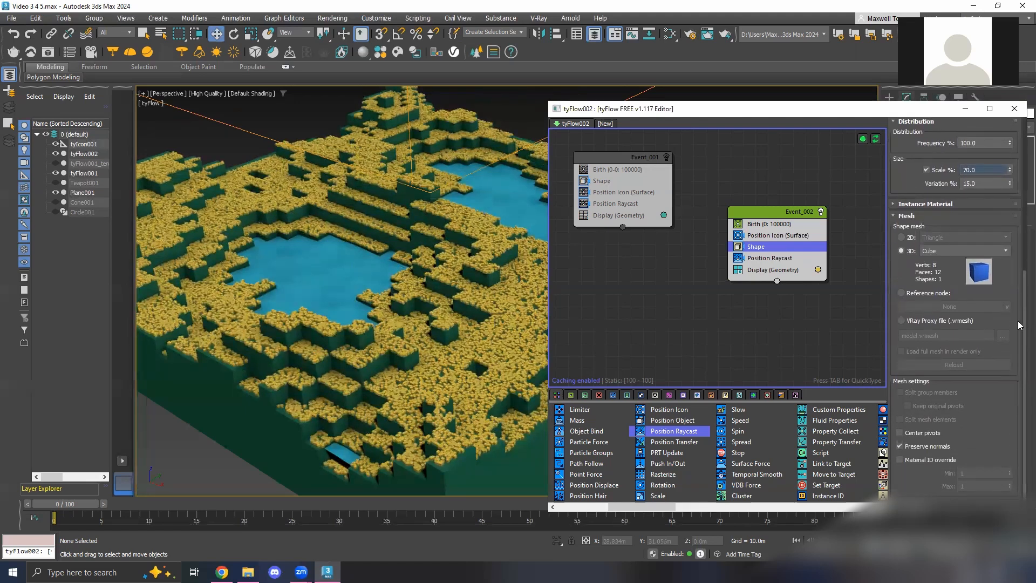
pyautogui.click(966, 110)
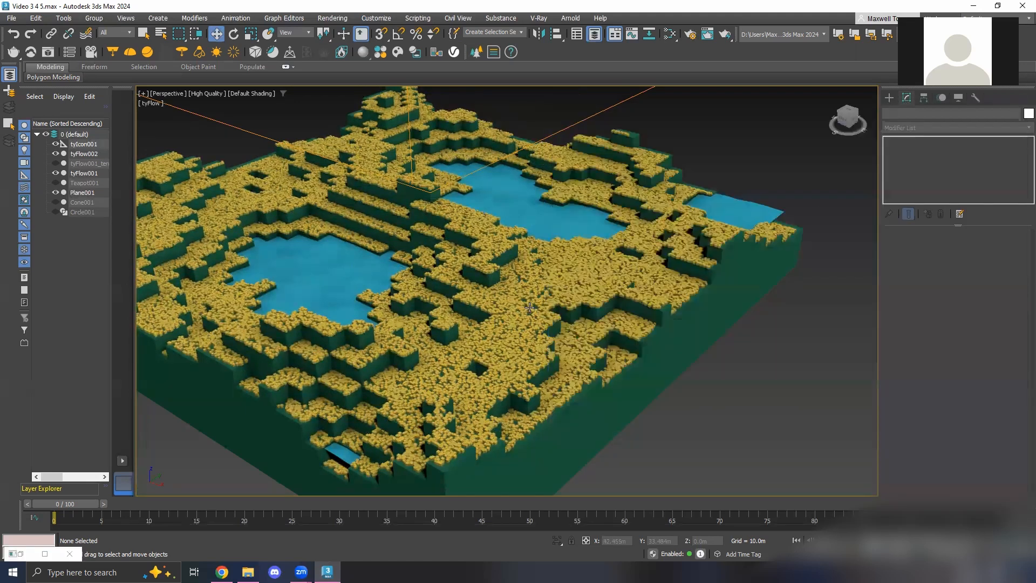
pyautogui.scroll(1, 542, 304)
pyautogui.scroll(5, 587, 300)
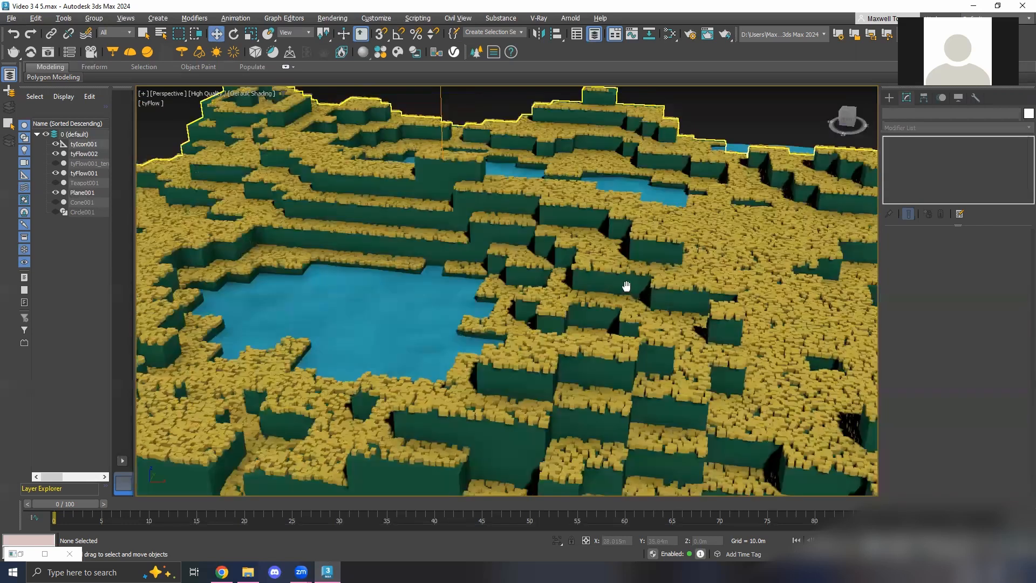
pyautogui.scroll(-5, 637, 285)
pyautogui.scroll(3, 559, 336)
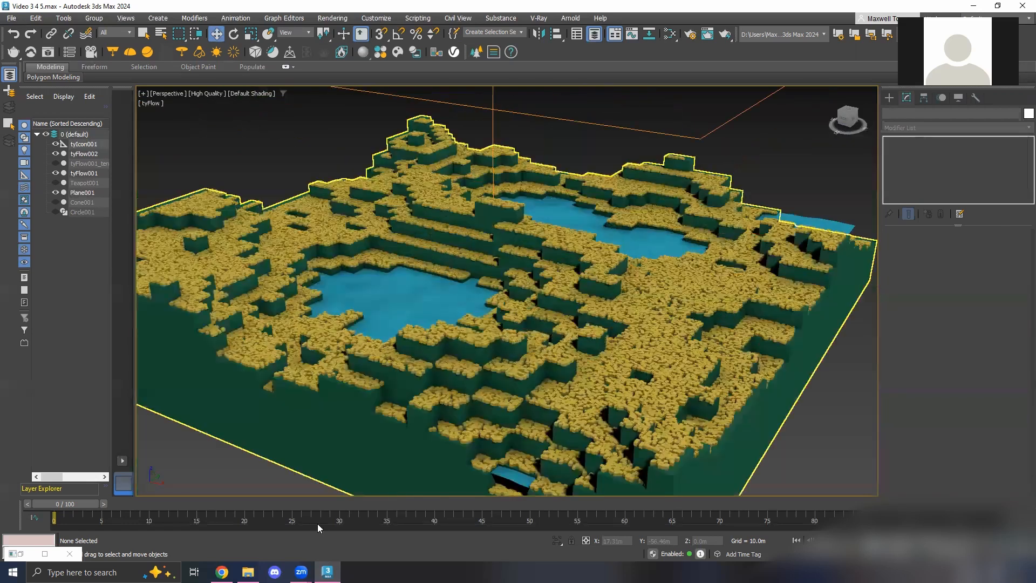
# Reopen the tyFlow editor to look through the 3D mesh presets, and minimize it again to view the whole terrain
pyautogui.click(32, 552)
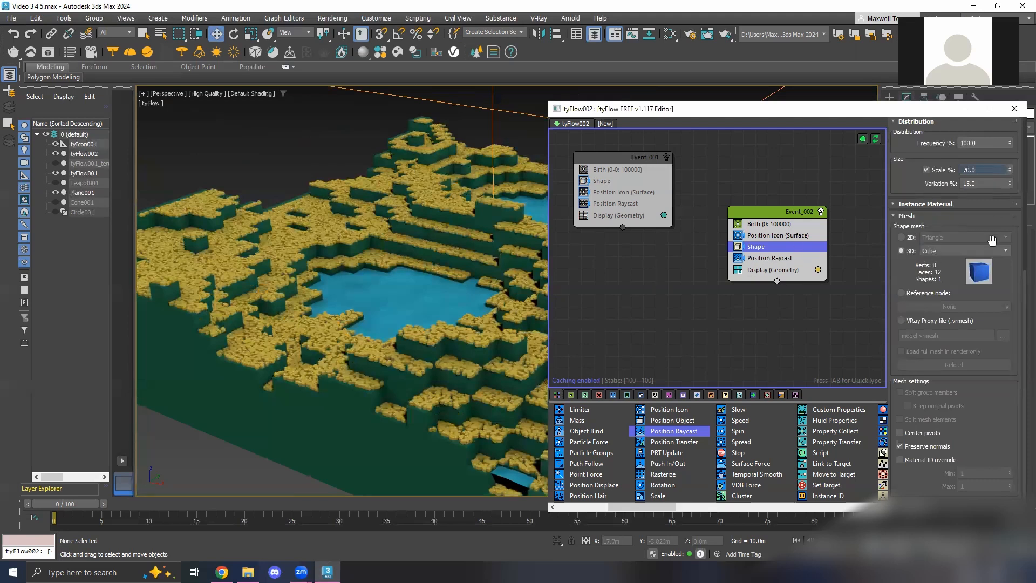
pyautogui.moveTo(1024, 278); pyautogui.dragTo(1020, 215)
pyautogui.click(975, 356)
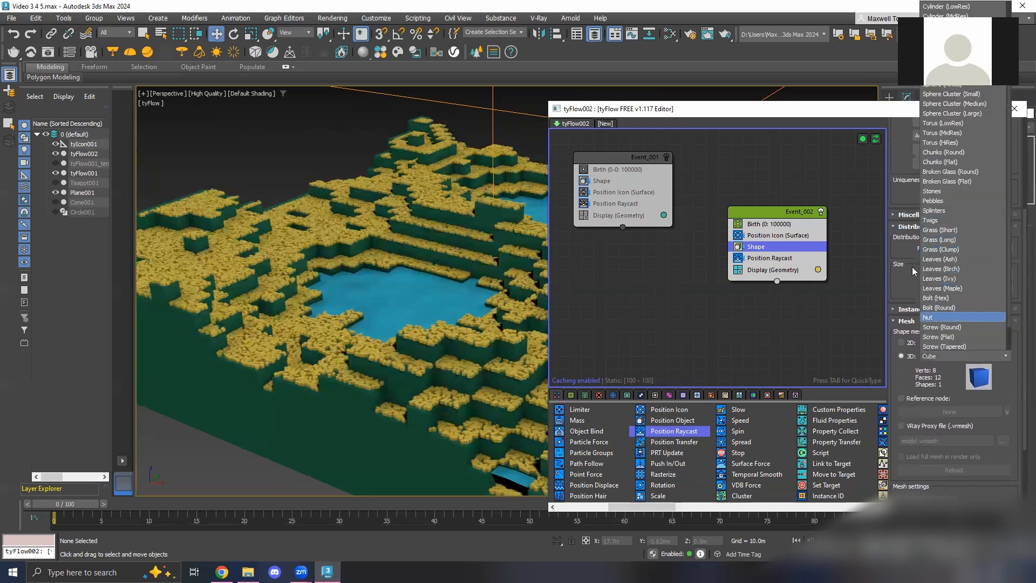
pyautogui.click(995, 356)
pyautogui.click(966, 109)
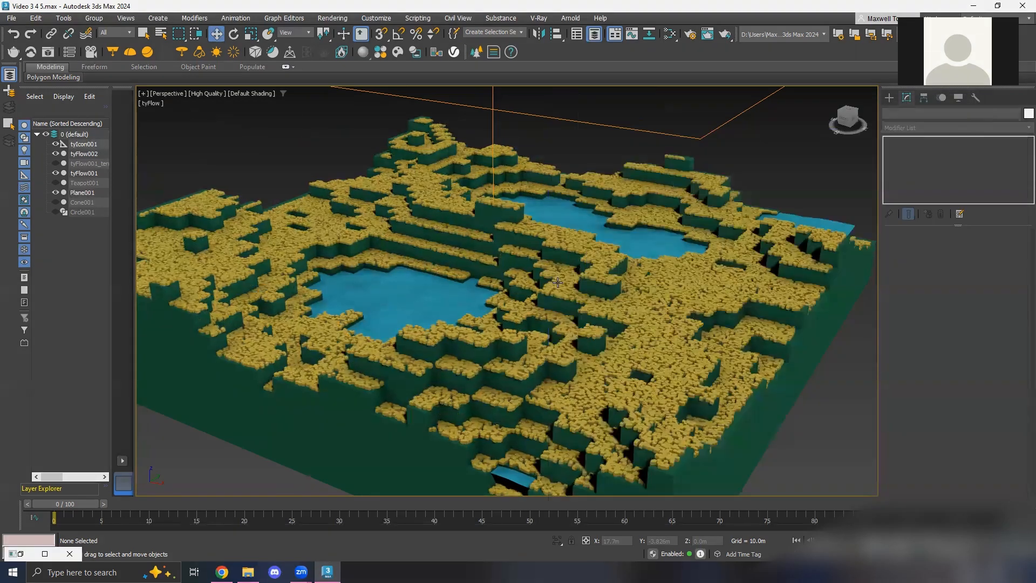
pyautogui.keyDown('alt'); pyautogui.moveTo(677, 249); pyautogui.dragTo(628, 277, button='middle'); pyautogui.keyUp('alt')
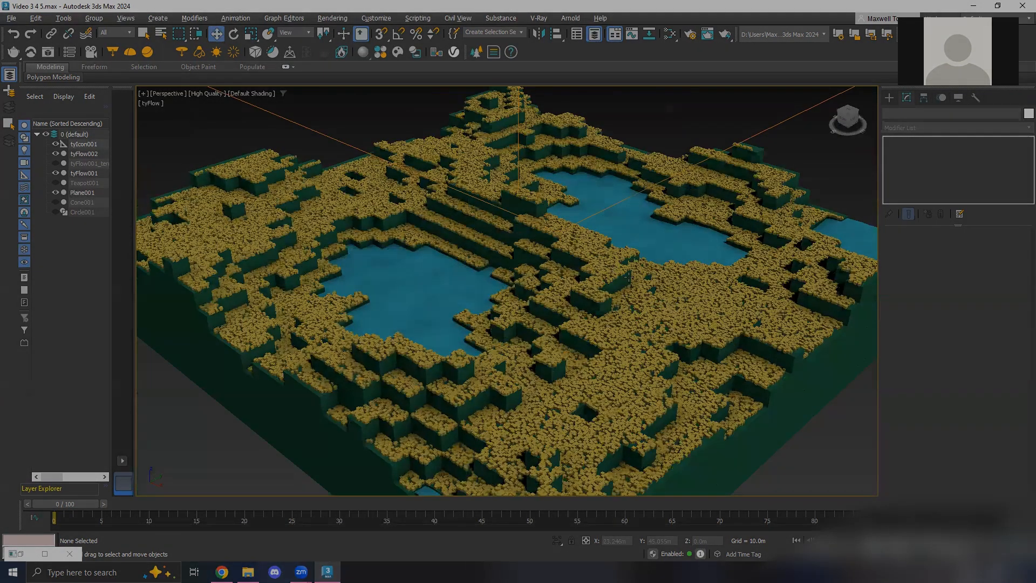
pyautogui.scroll(-5, 632, 270)
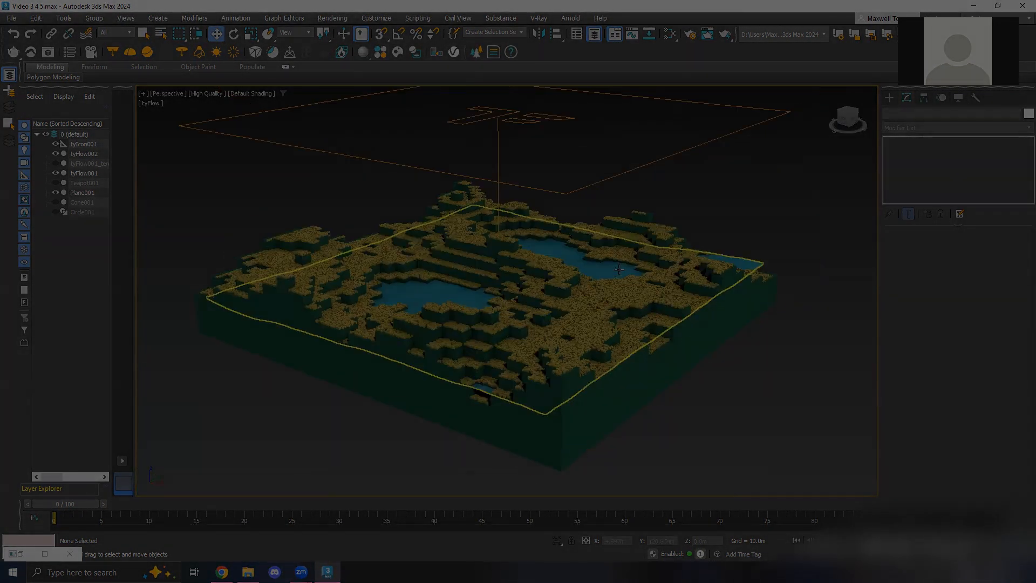